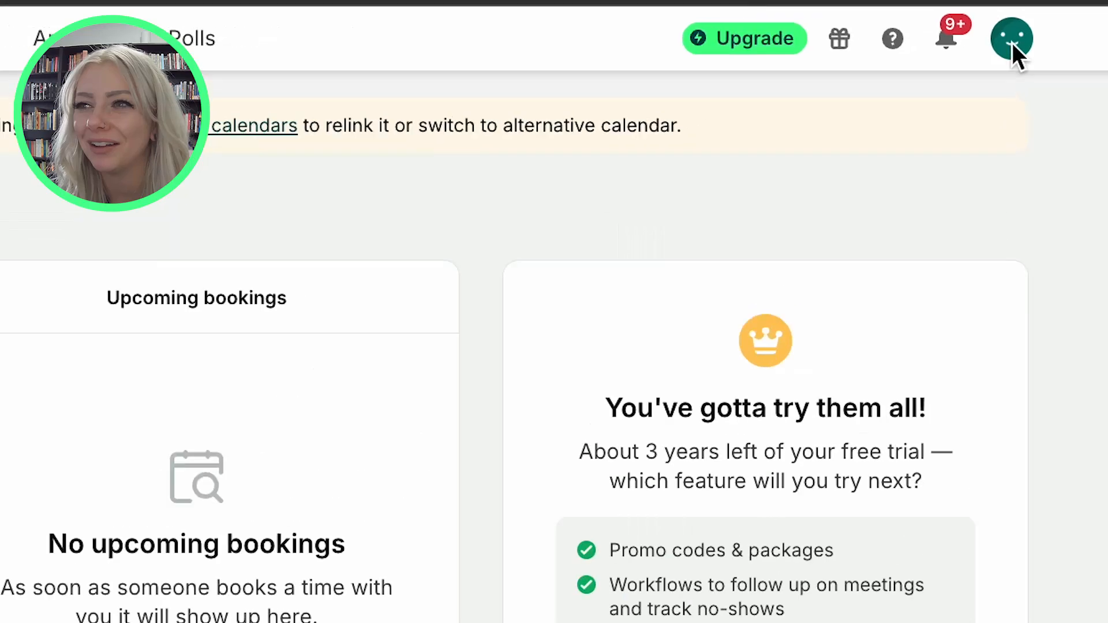
Open the account's Integrations settings.
{"action": "left_click", "coordinate": [998, 25]}
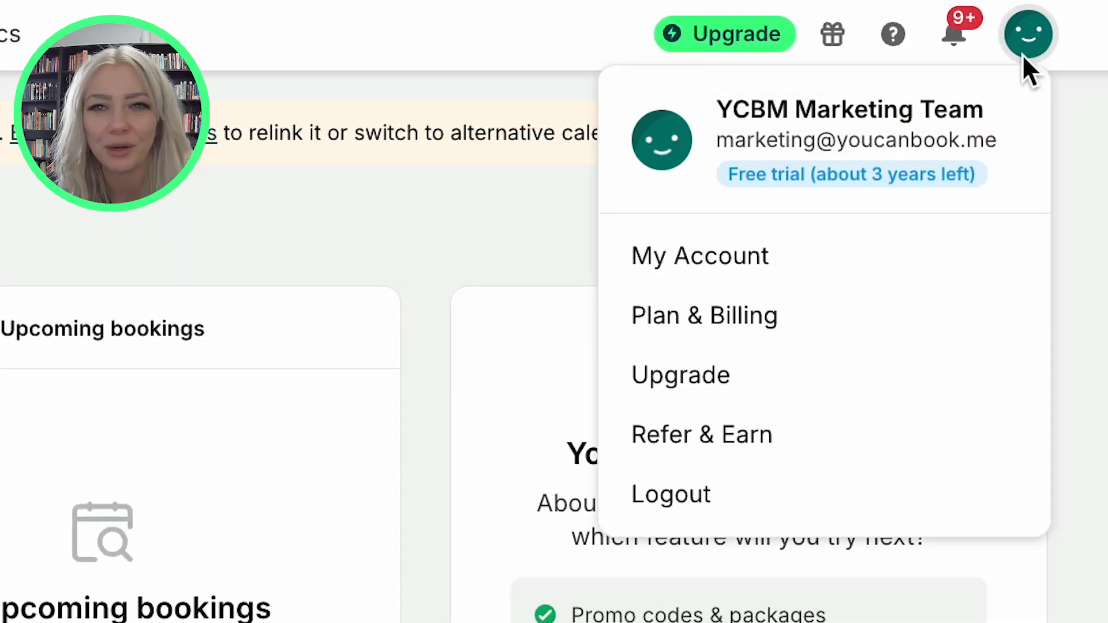
{"action": "left_click", "coordinate": [712, 254]}
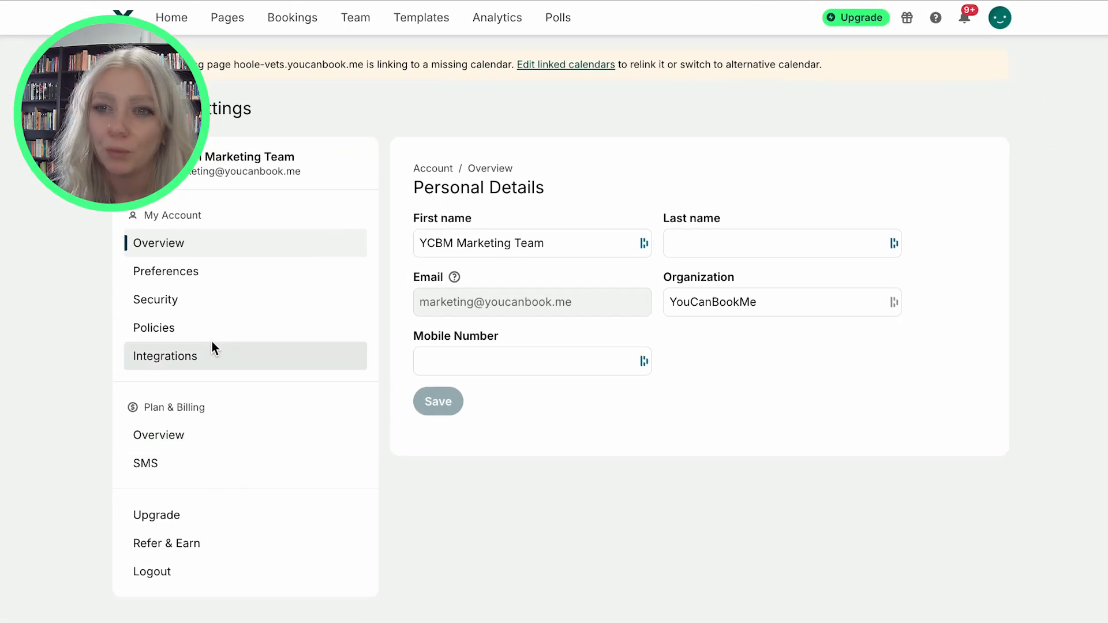
{"action": "left_click", "coordinate": [210, 354]}
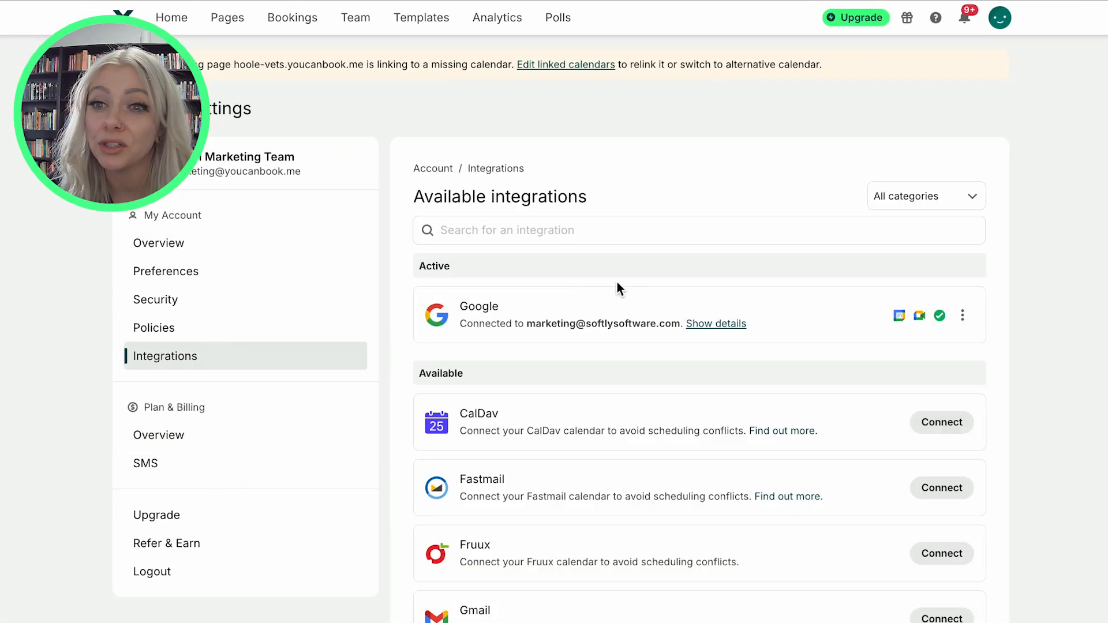
Browse the list of available integrations.
{"action": "scroll", "coordinate": [716, 520], "scroll_direction": "down", "scroll_amount": 2}
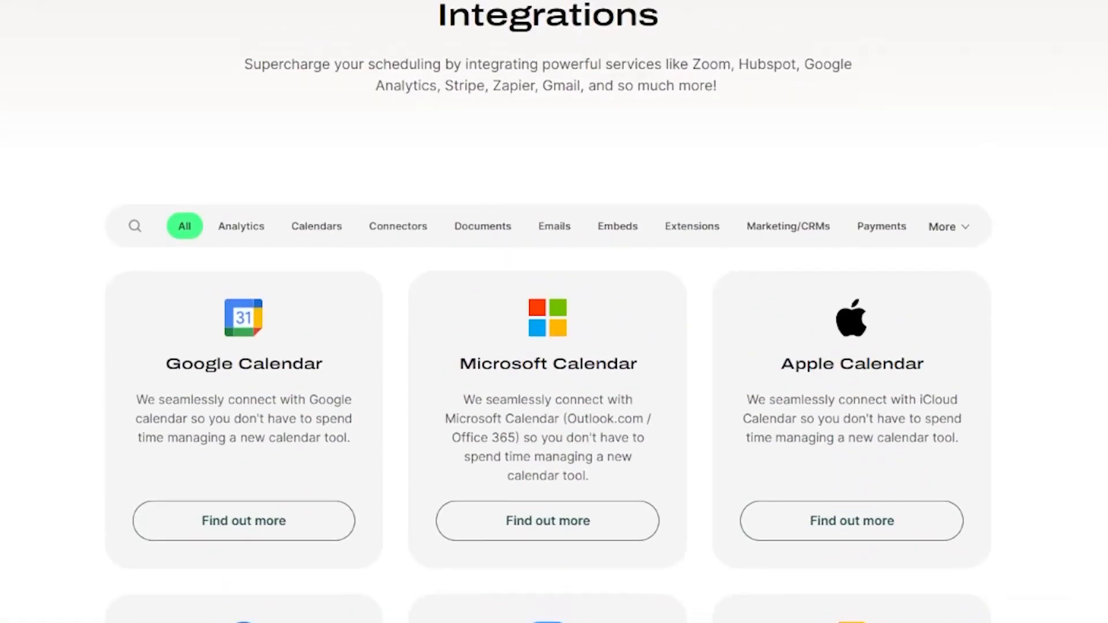
{"action": "scroll", "coordinate": [548, 312], "scroll_direction": "down", "scroll_amount": 5}
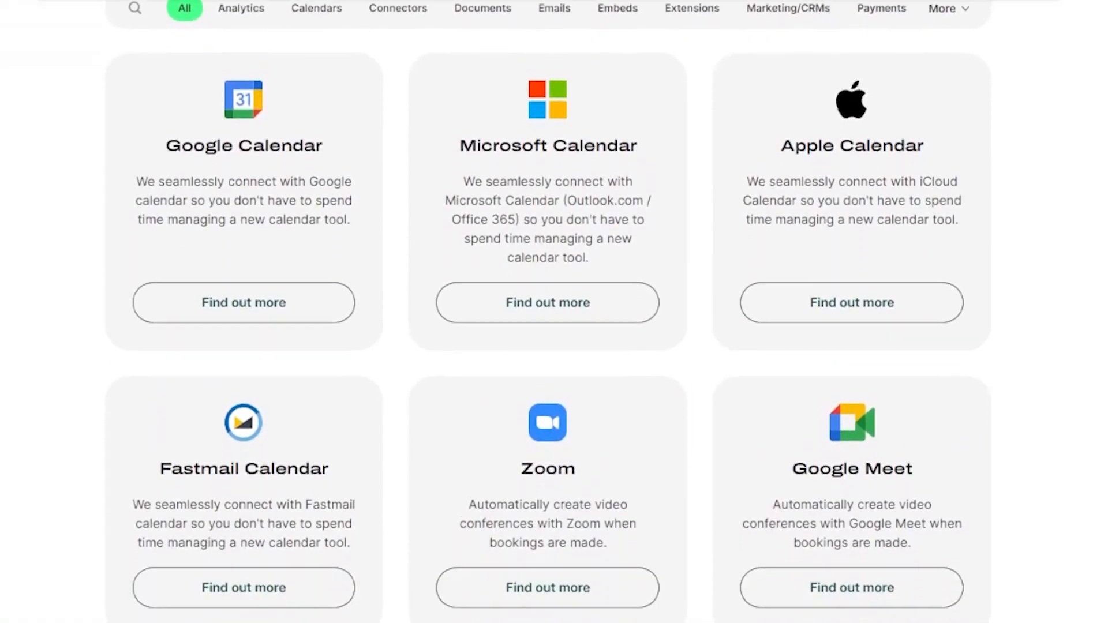
{"action": "scroll", "coordinate": [548, 312], "scroll_direction": "down", "scroll_amount": 5}
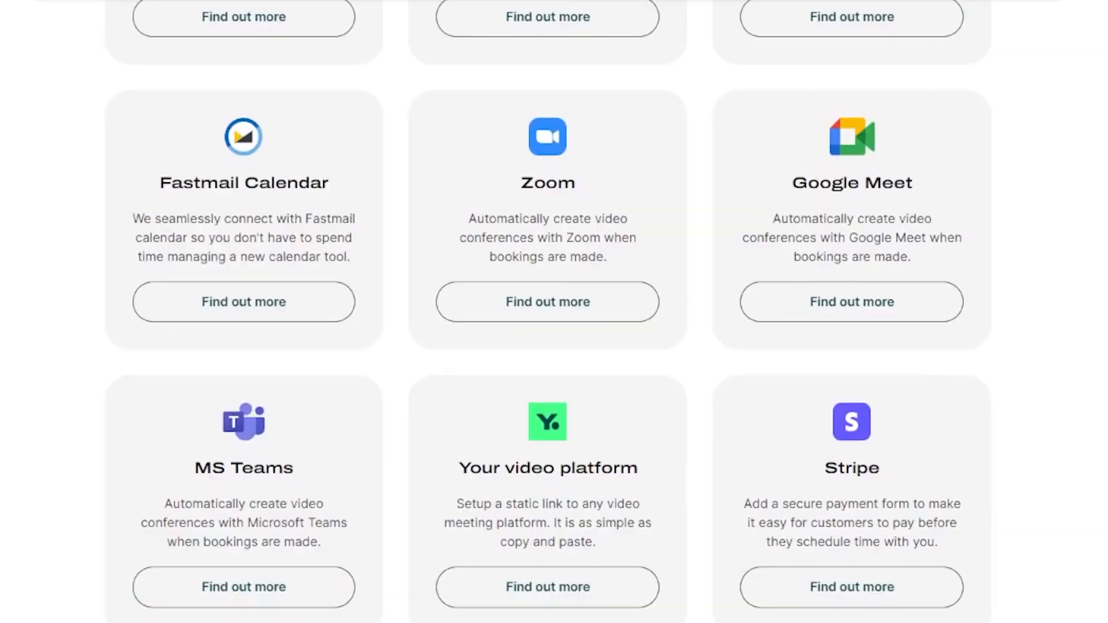
{"action": "scroll", "coordinate": [548, 312], "scroll_direction": "down", "scroll_amount": 5}
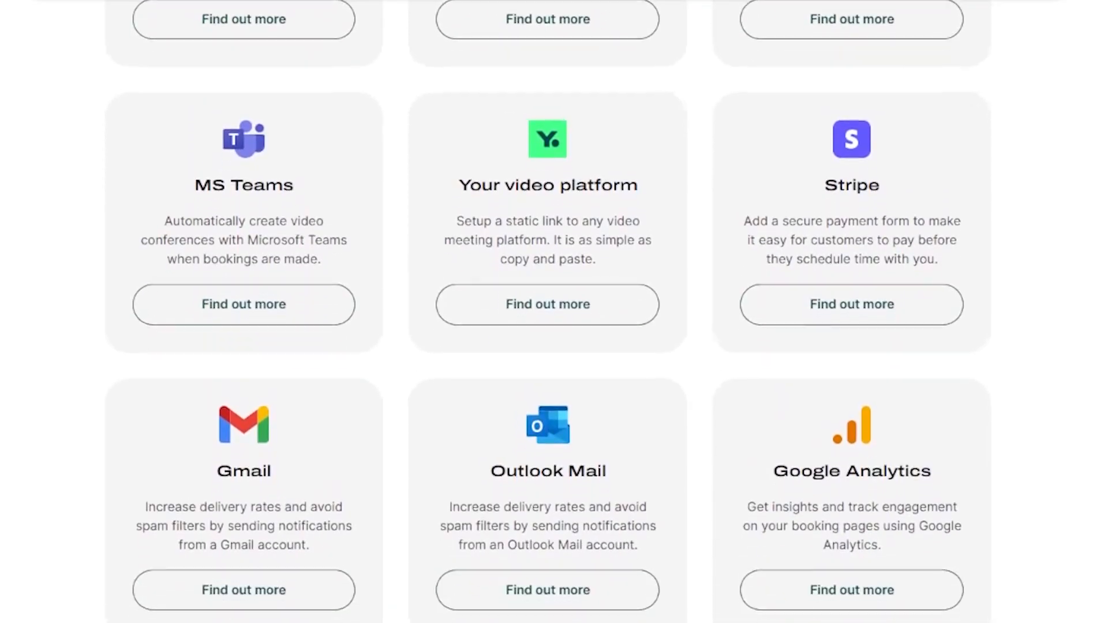
{"action": "scroll", "coordinate": [547, 312], "scroll_direction": "down", "scroll_amount": 5}
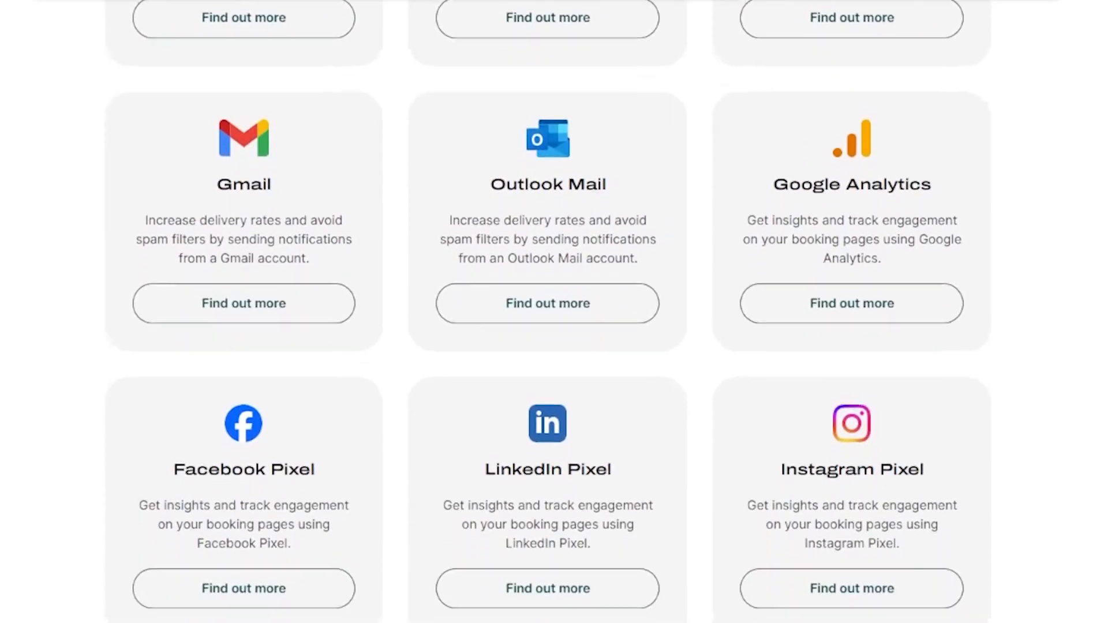
{"action": "scroll", "coordinate": [548, 312], "scroll_direction": "down", "scroll_amount": 5}
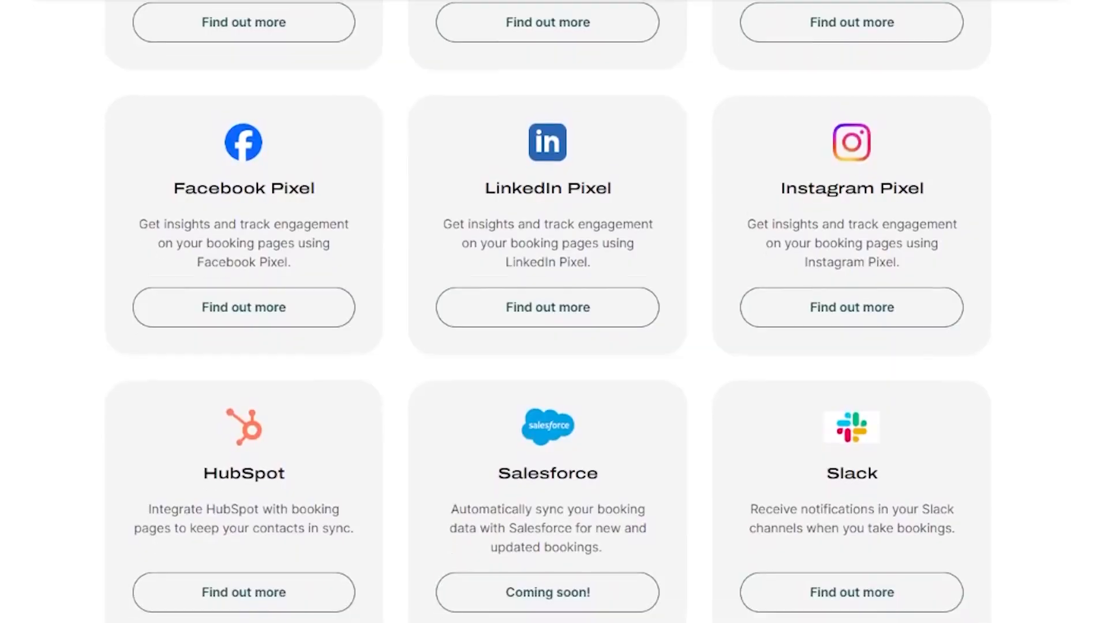
{"action": "scroll", "coordinate": [548, 312], "scroll_direction": "down", "scroll_amount": 4}
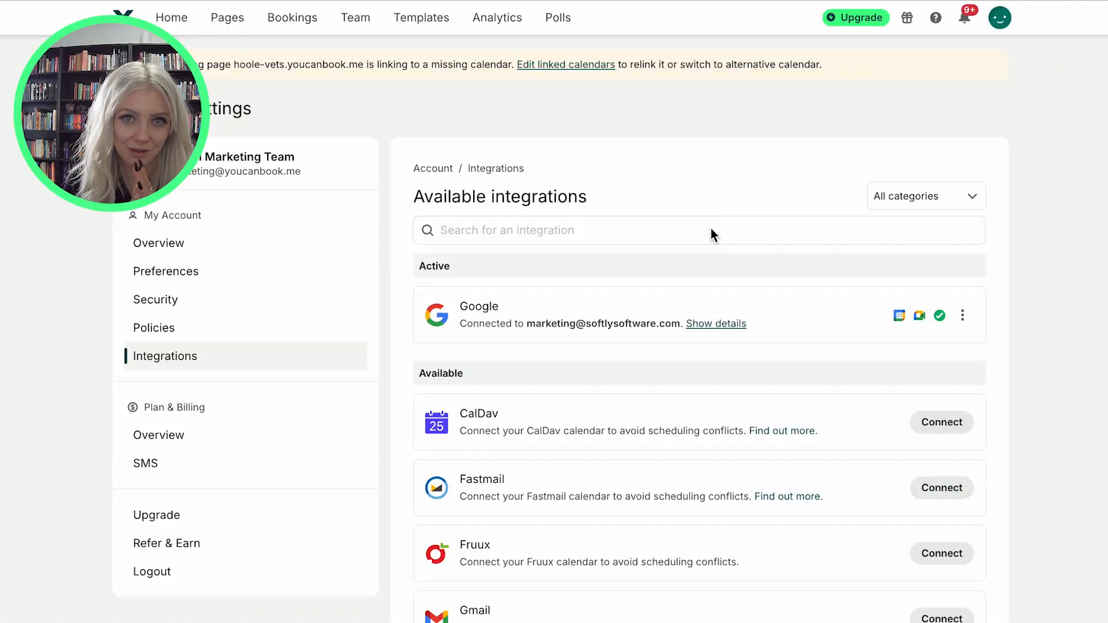
Search the integrations for zapier and open the Zapier connection.
{"action": "left_click", "coordinate": [711, 230]}
{"action": "type", "text": "zapier"}
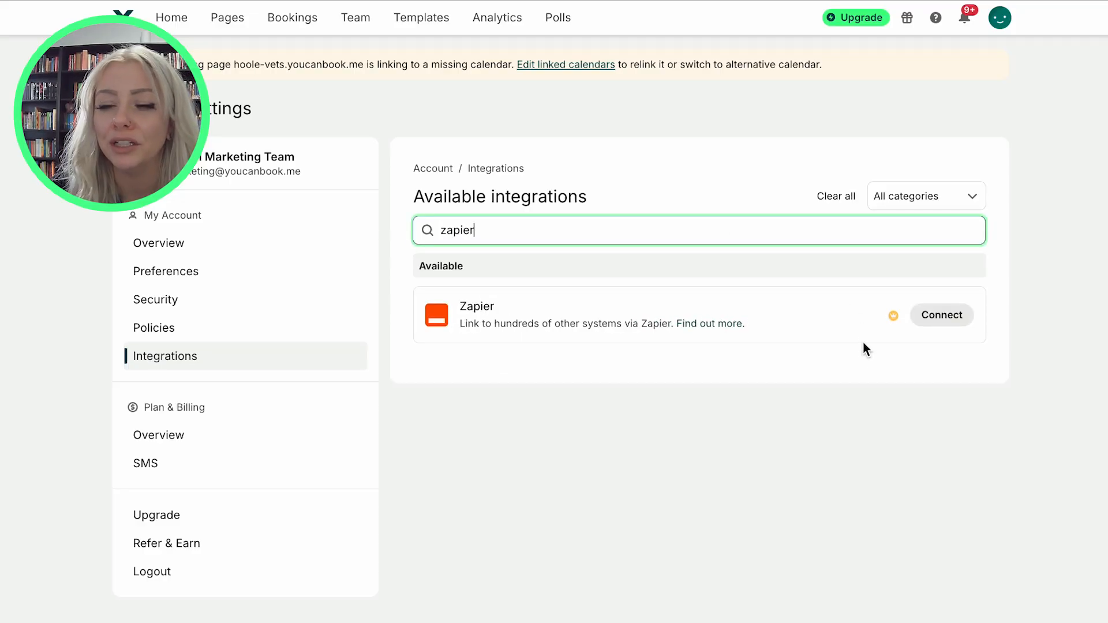
{"action": "left_click", "coordinate": [937, 316]}
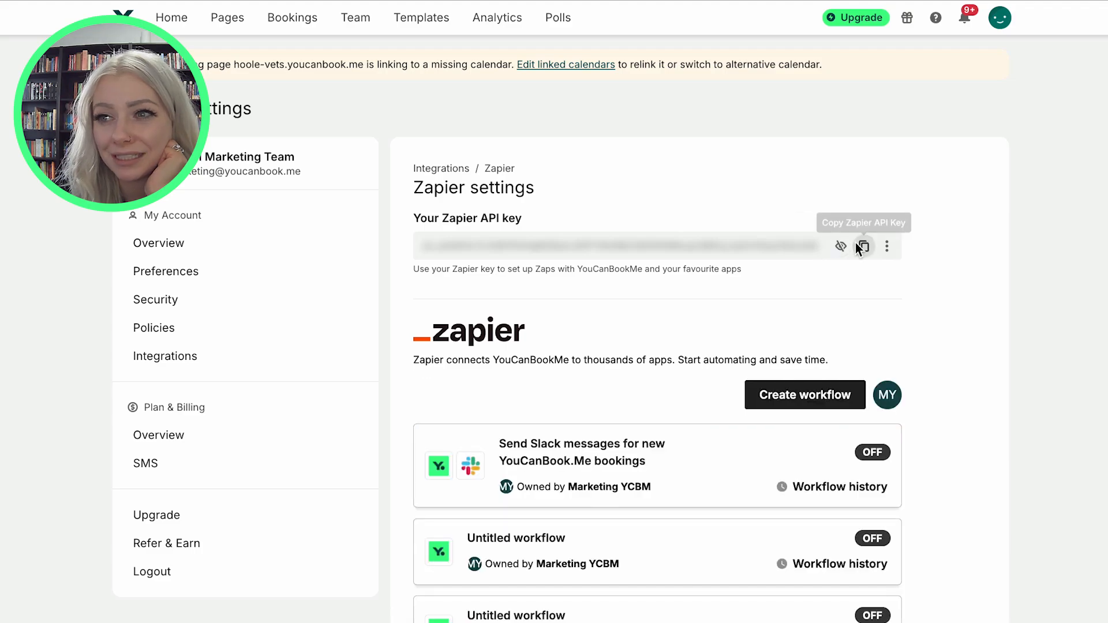
Copy the Zapier API key to the clipboard.
{"action": "left_click", "coordinate": [863, 247]}
{"action": "left_click", "coordinate": [861, 247]}
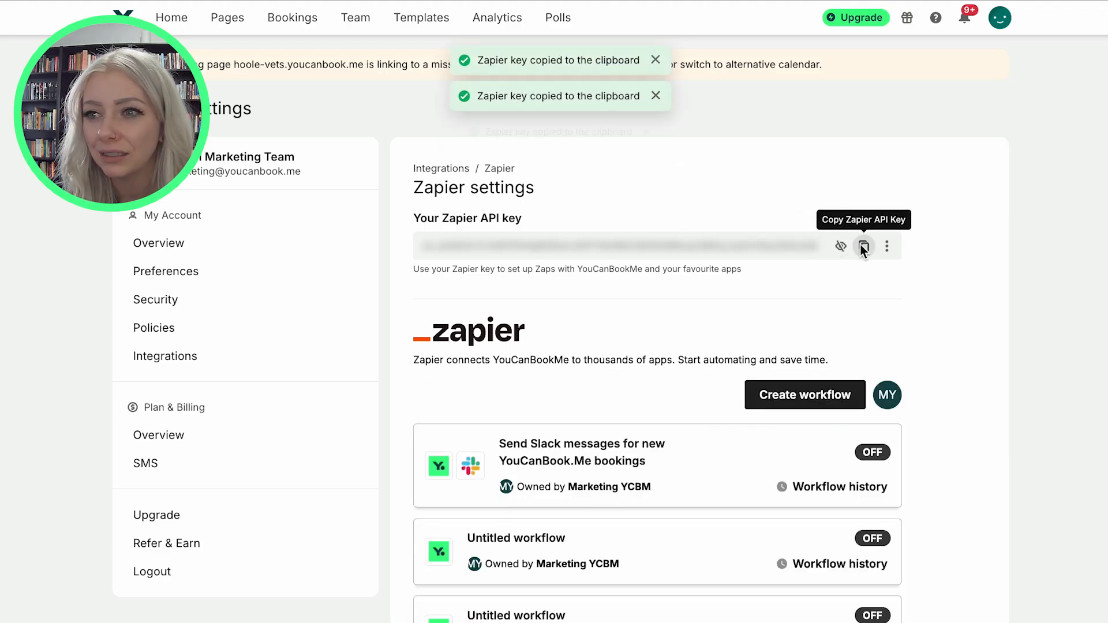
{"action": "left_click", "coordinate": [862, 246]}
Review the existing Zapier workflows listed on the settings page.
{"action": "scroll", "coordinate": [966, 423], "scroll_direction": "down", "scroll_amount": 3}
{"action": "scroll", "coordinate": [734, 354], "scroll_direction": "down", "scroll_amount": 4}
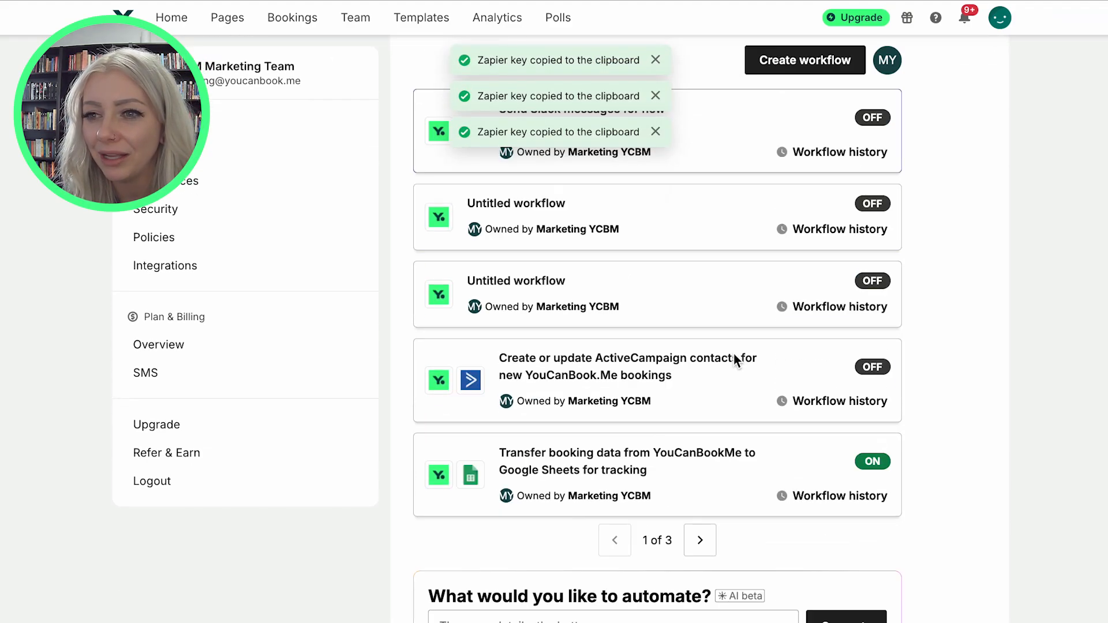
{"action": "scroll", "coordinate": [728, 353], "scroll_direction": "up", "scroll_amount": 4}
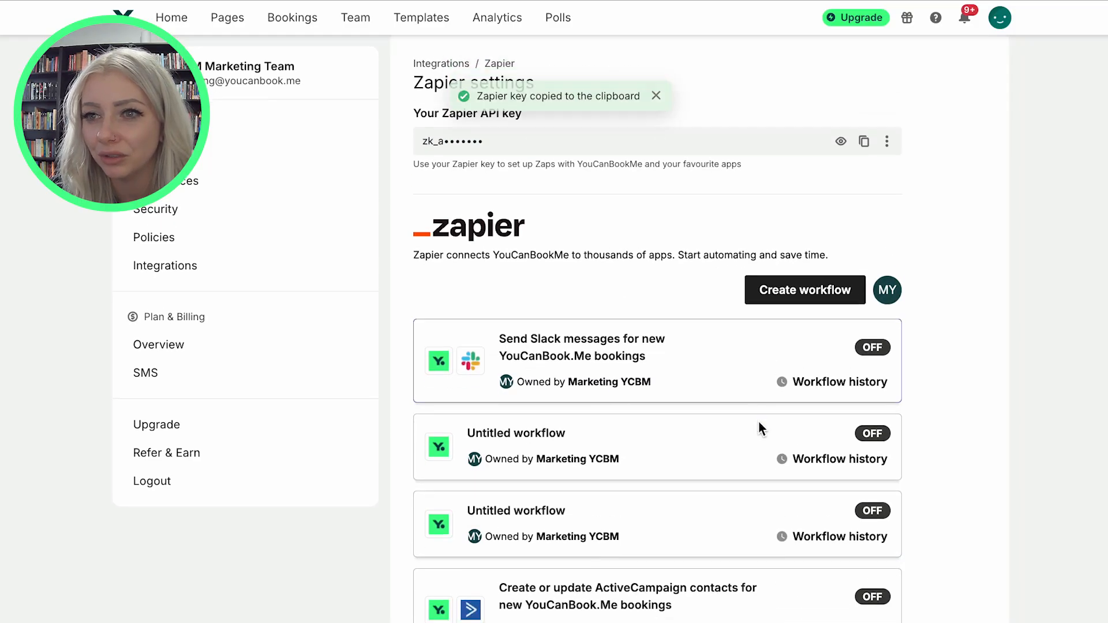
{"action": "scroll", "coordinate": [758, 420], "scroll_direction": "down", "scroll_amount": 3}
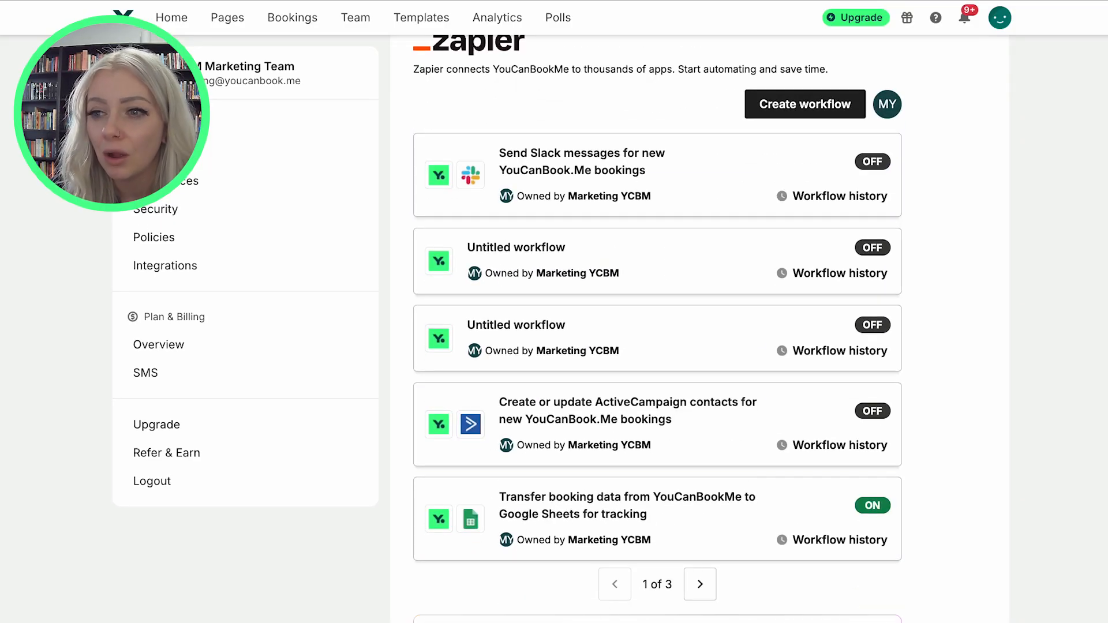
{"action": "scroll", "coordinate": [1045, 586], "scroll_direction": "down", "scroll_amount": 2}
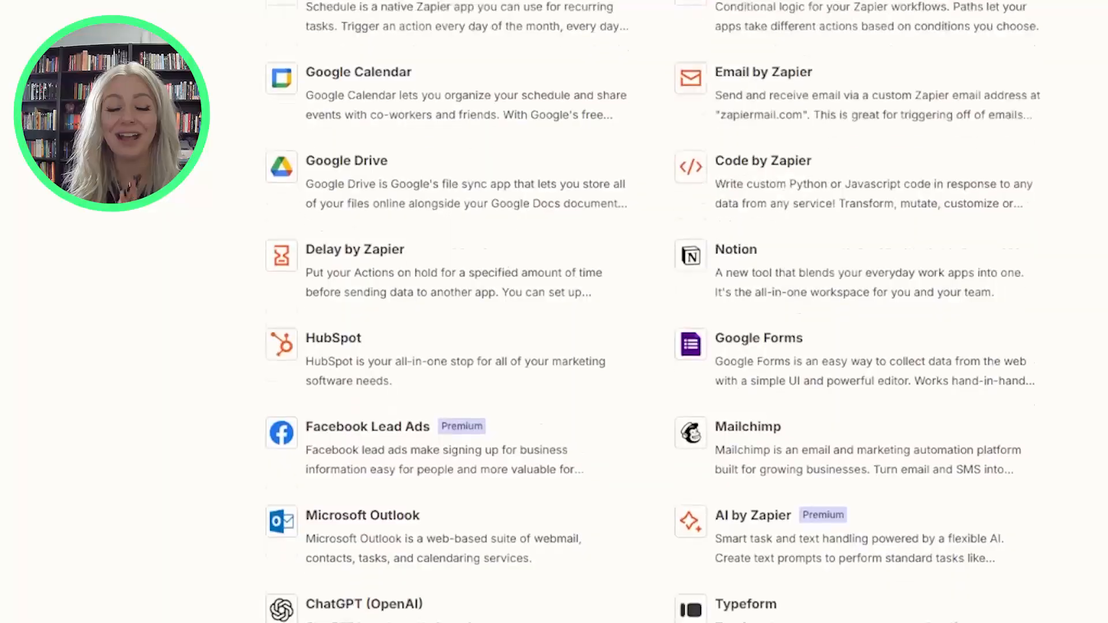
{"action": "scroll", "coordinate": [652, 312], "scroll_direction": "down", "scroll_amount": 10}
{"action": "scroll", "coordinate": [651, 312], "scroll_direction": "down", "scroll_amount": 10}
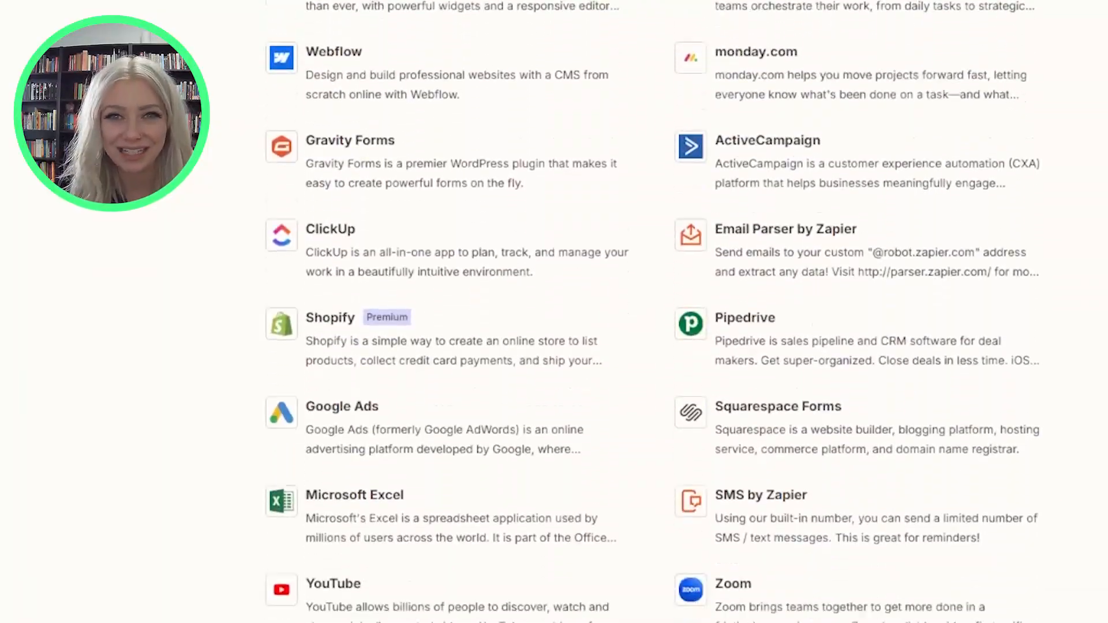
{"action": "scroll", "coordinate": [652, 312], "scroll_direction": "down", "scroll_amount": 10}
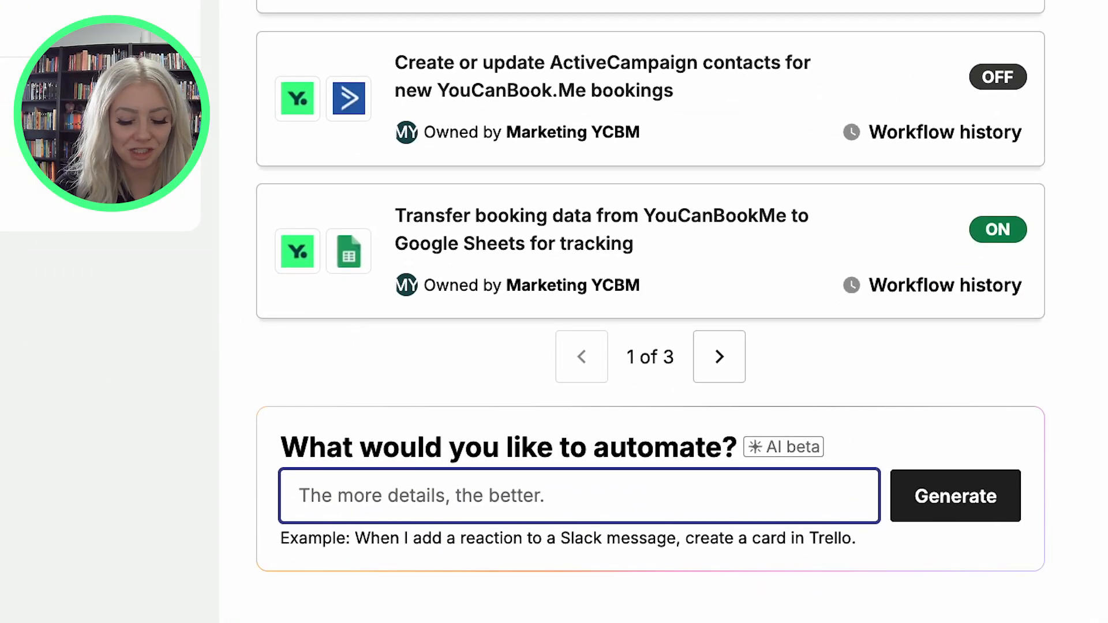
Ask the automation assistant: i would like my booking data in YouCanBookMe to go into a spreadsheet on Google Sheets.
{"action": "type", "text": "i would like my "}
{"action": "type", "text": "booking dat"}
{"action": "type", "text": "a in ou"}
{"action": "key", "text": "BackSpace"}
{"action": "key", "text": "BackSpace"}
{"action": "type", "text": "YouCanBookMe to go into a spreadsheet on"}
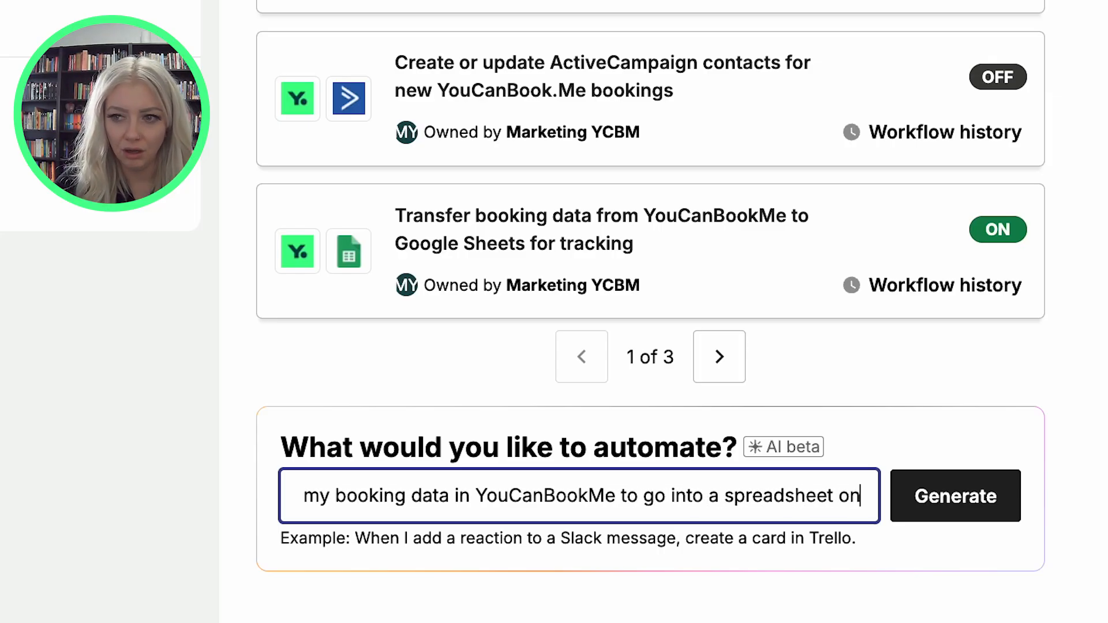
{"action": "type", "text": " Google Sheets"}
{"action": "key", "text": "Return"}
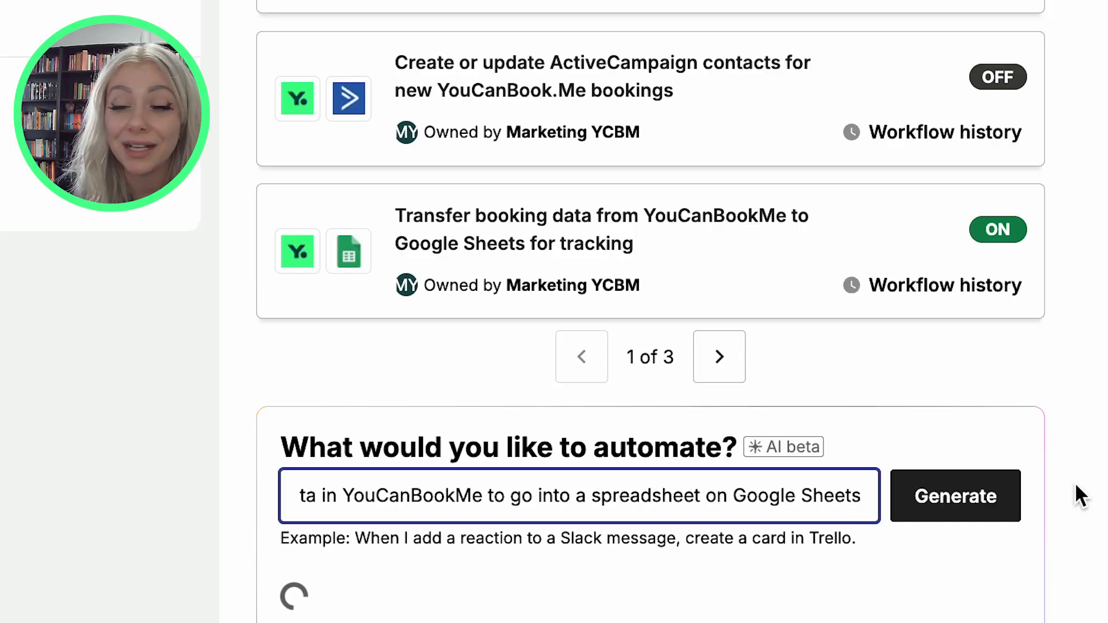
Use the suggested workflow Save YouCanBookMe bookings to Google Sheets.
{"action": "scroll", "coordinate": [993, 444], "scroll_direction": "down", "scroll_amount": 4}
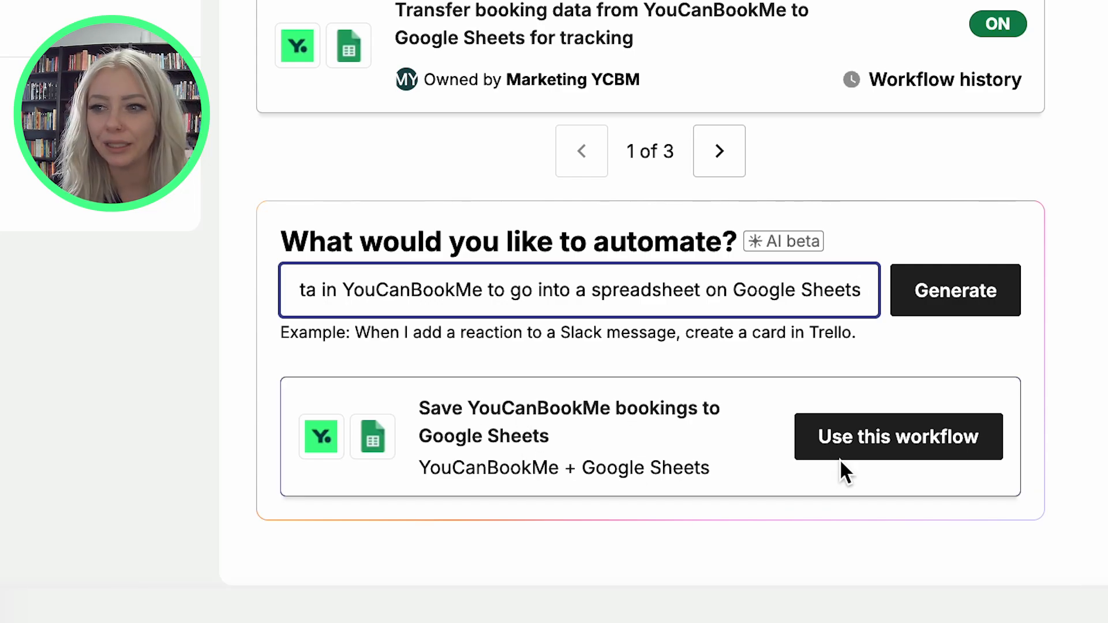
{"action": "left_click", "coordinate": [865, 441]}
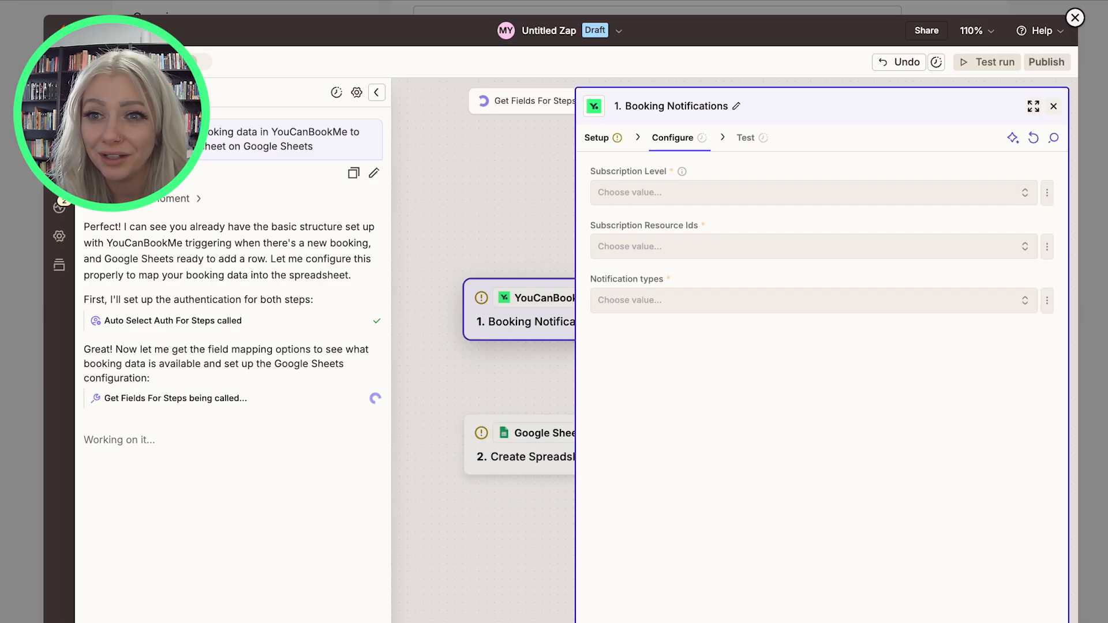
Close the open panels and edit the Booking Notifications trigger step.
{"action": "left_click", "coordinate": [1053, 109]}
{"action": "left_click", "coordinate": [380, 91]}
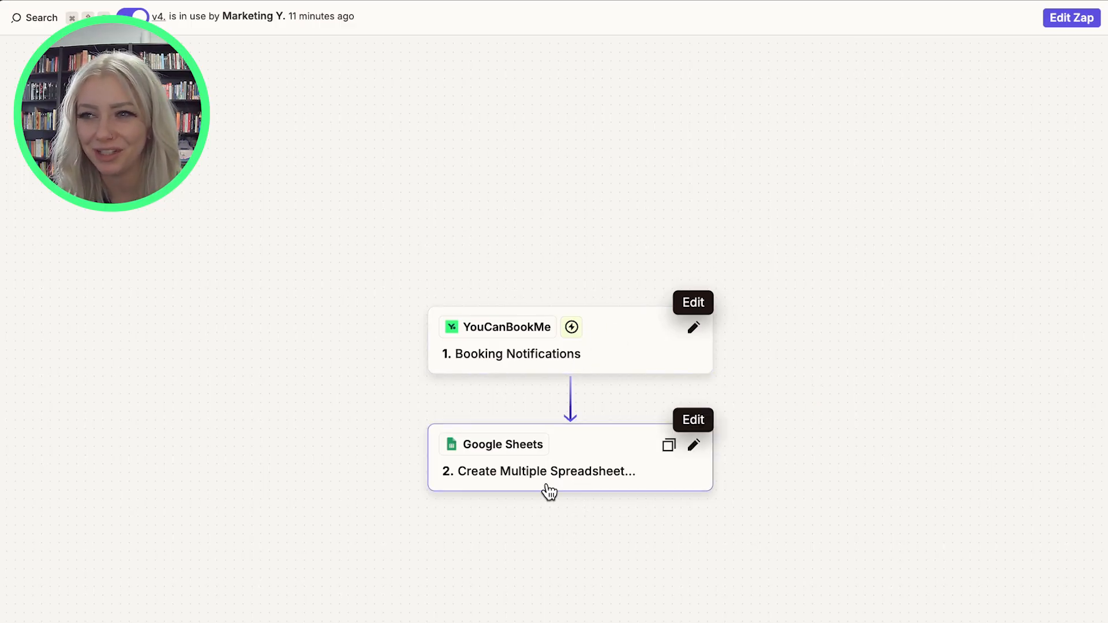
{"action": "left_click", "coordinate": [695, 328]}
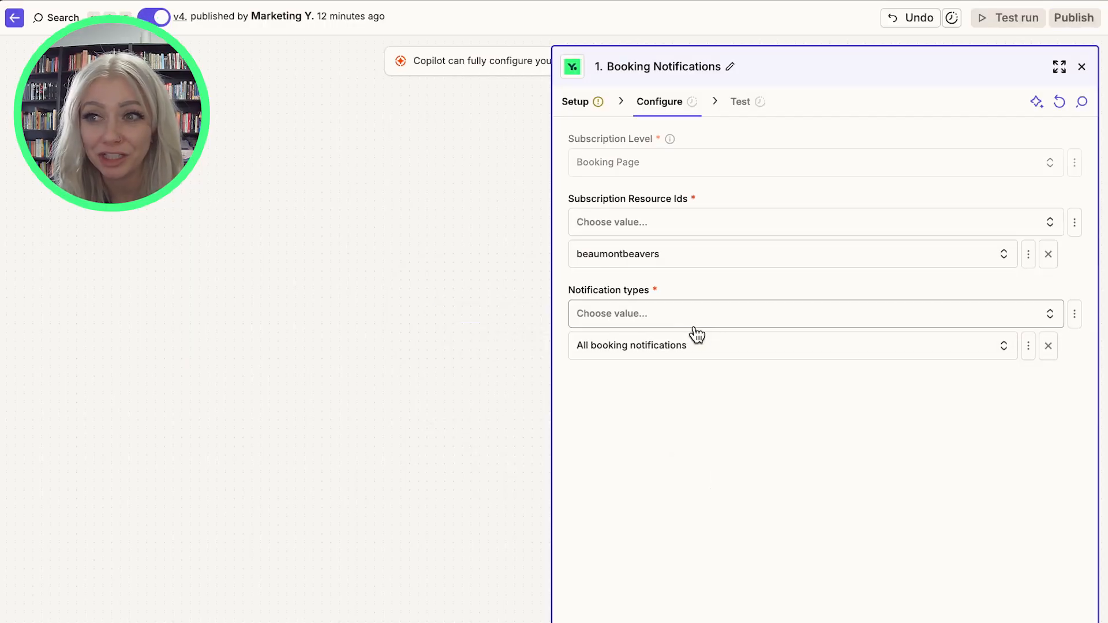
Reconnect the expired YouCanBookMe account in the trigger setup by pasting the Zapier API key.
{"action": "left_click", "coordinate": [575, 99]}
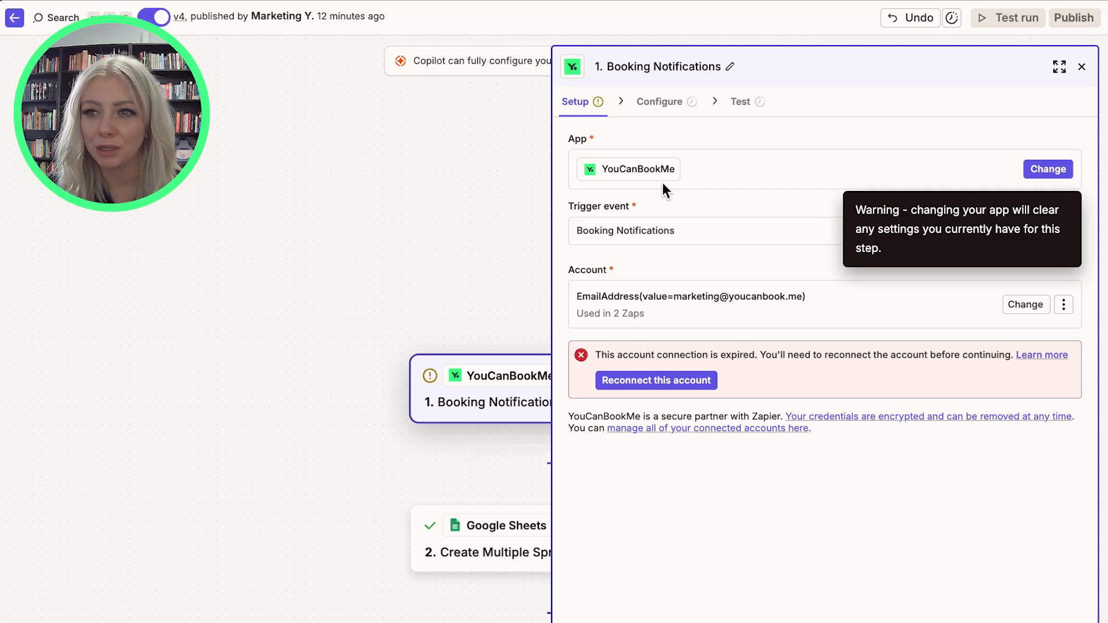
{"action": "left_click", "coordinate": [659, 234]}
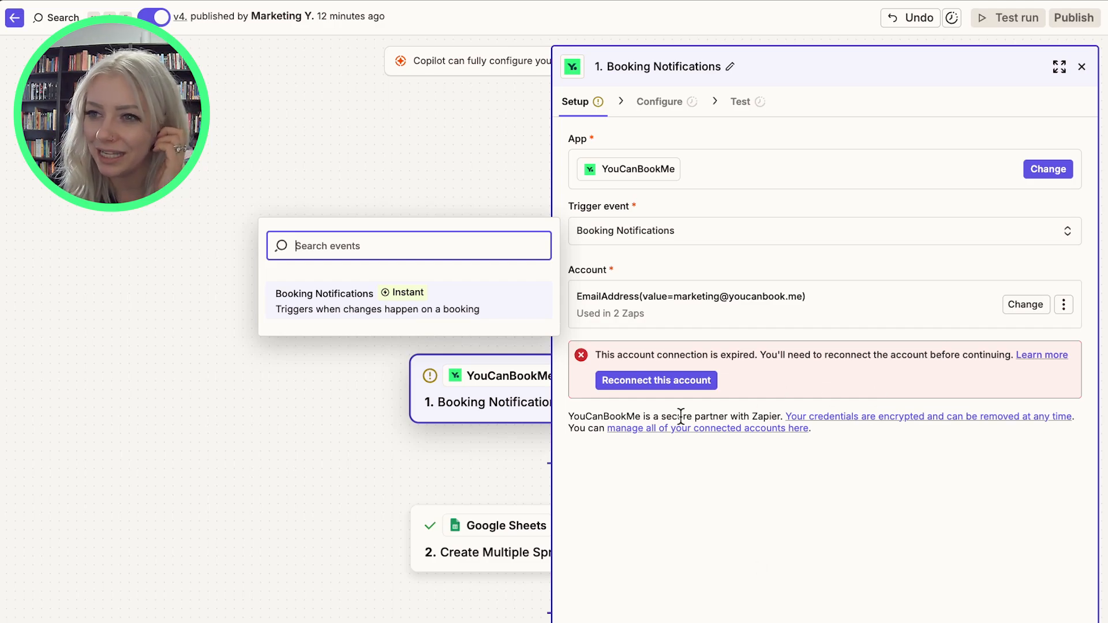
{"action": "left_click", "coordinate": [669, 376]}
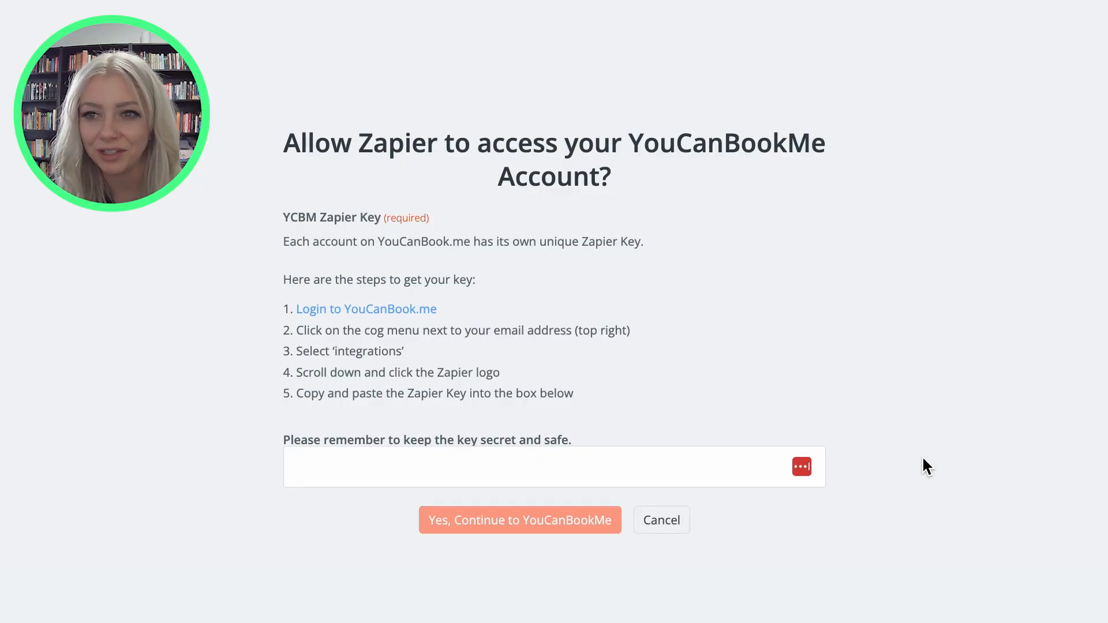
{"action": "key", "text": "ctrl+v"}
{"action": "left_click", "coordinate": [484, 521]}
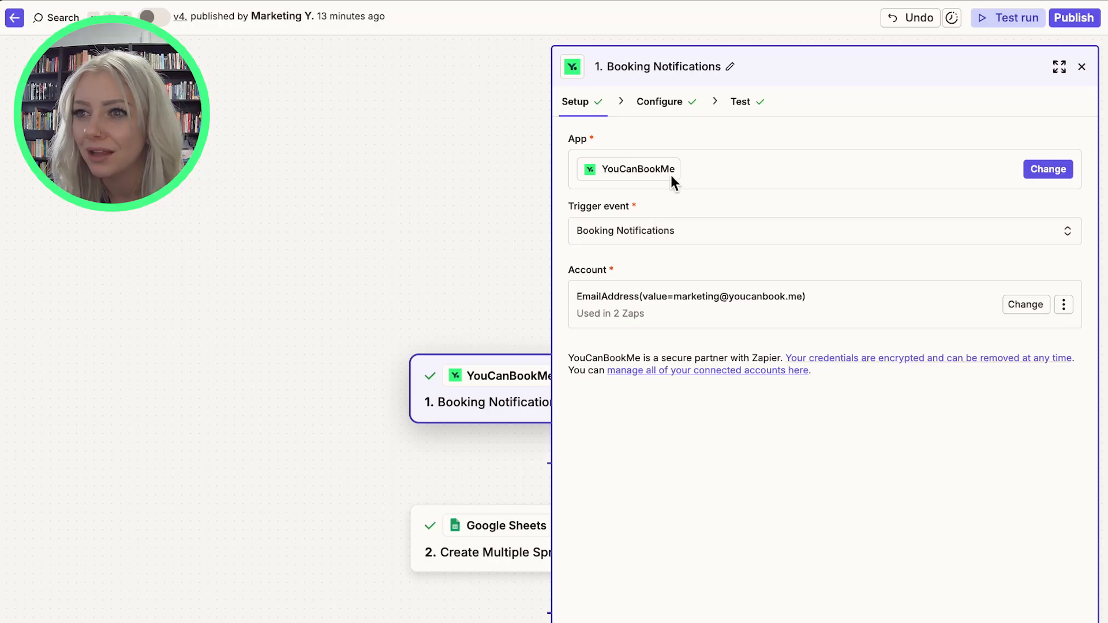
Continue to the trigger configuration and check the Subscription Level options.
{"action": "left_click", "coordinate": [825, 622]}
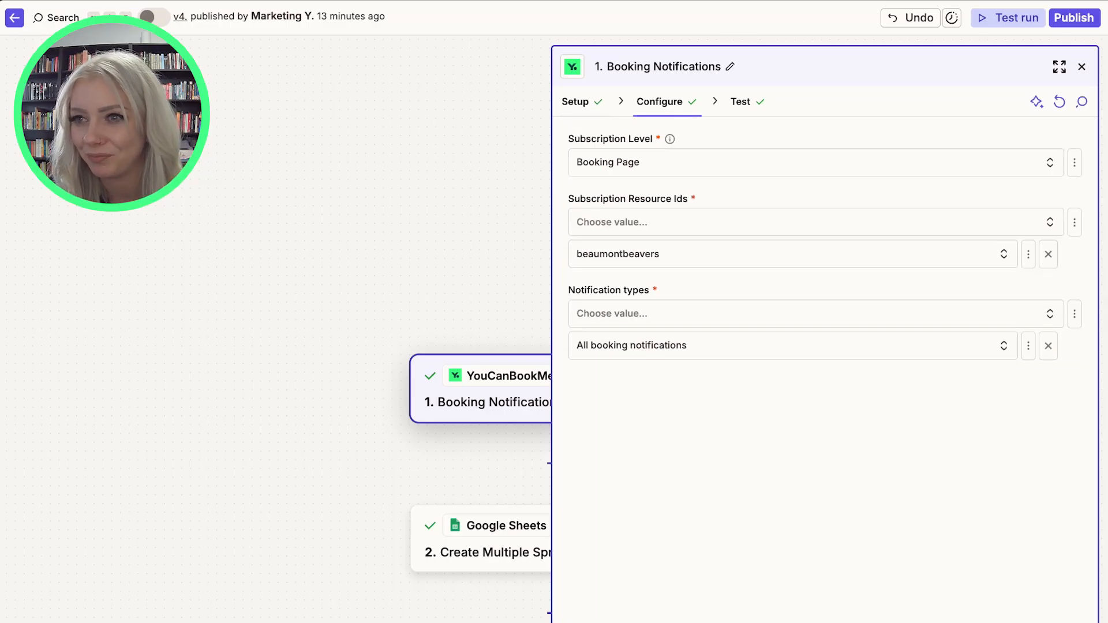
{"action": "left_click", "coordinate": [657, 170]}
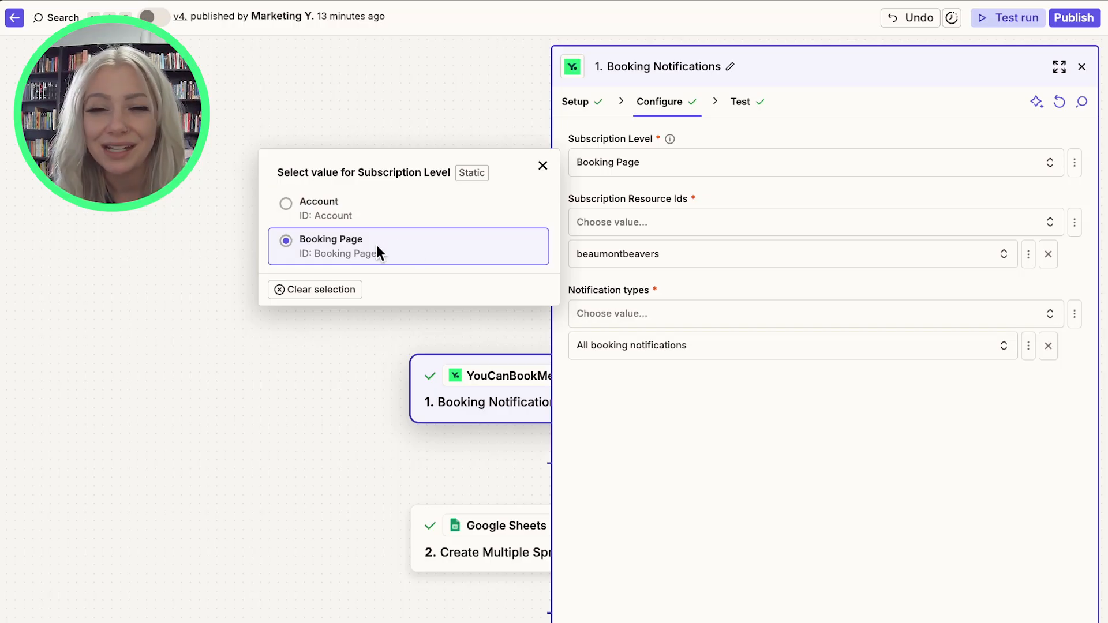
{"action": "left_click", "coordinate": [738, 532]}
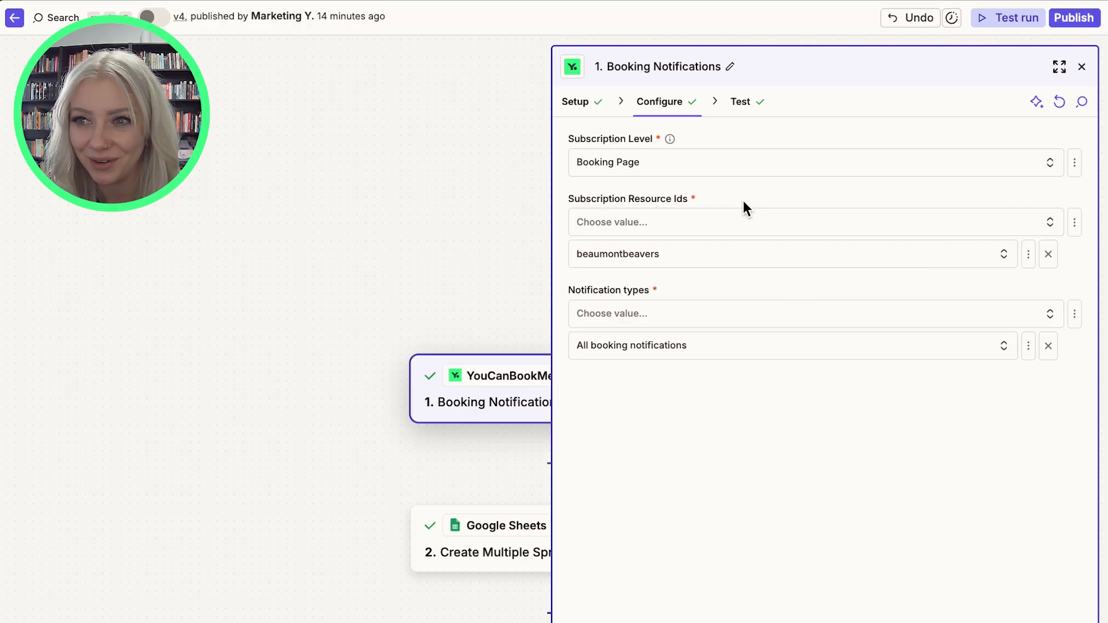
Open the Subscription Resource Ids options, refresh the results, and browse the list of available booking pages.
{"action": "left_click", "coordinate": [745, 216]}
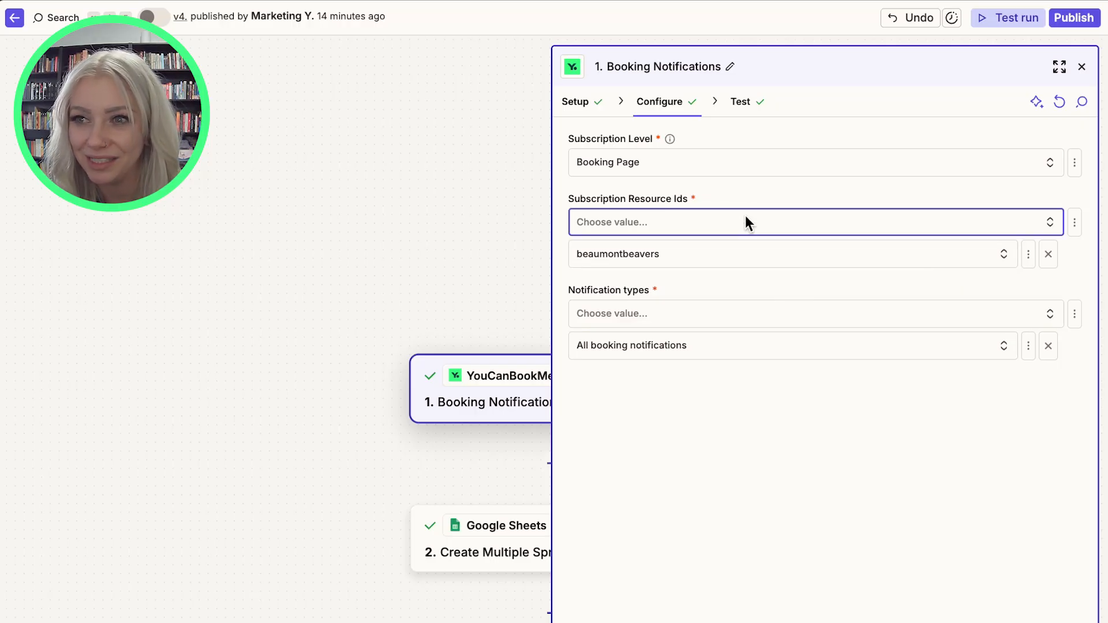
{"action": "left_click", "coordinate": [675, 223]}
{"action": "left_click", "coordinate": [683, 165]}
{"action": "left_click", "coordinate": [406, 258]}
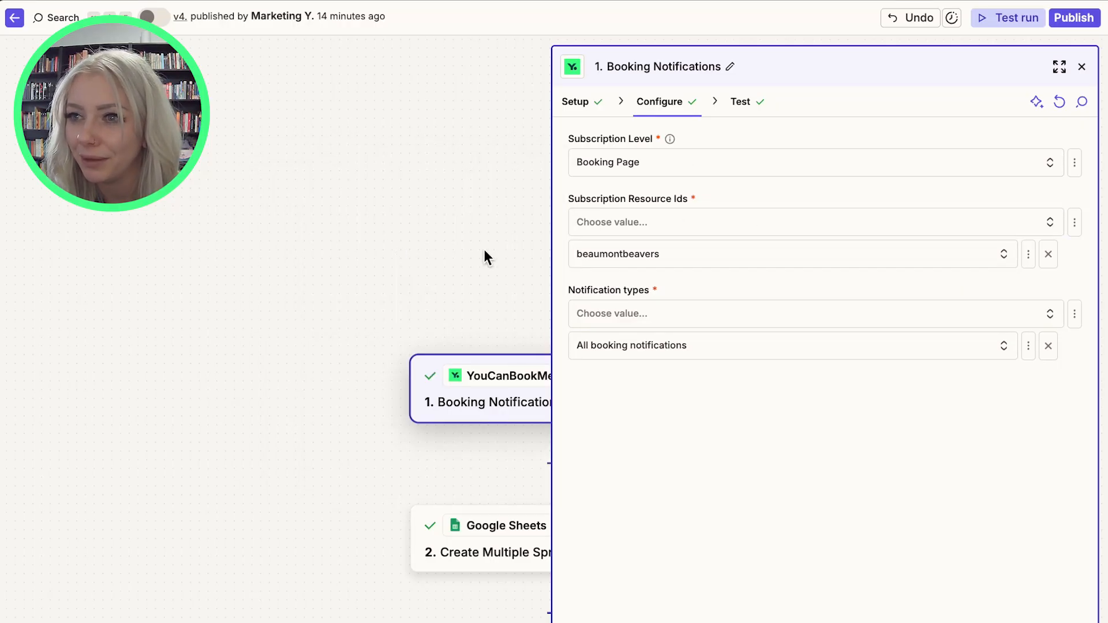
{"action": "left_click", "coordinate": [940, 226]}
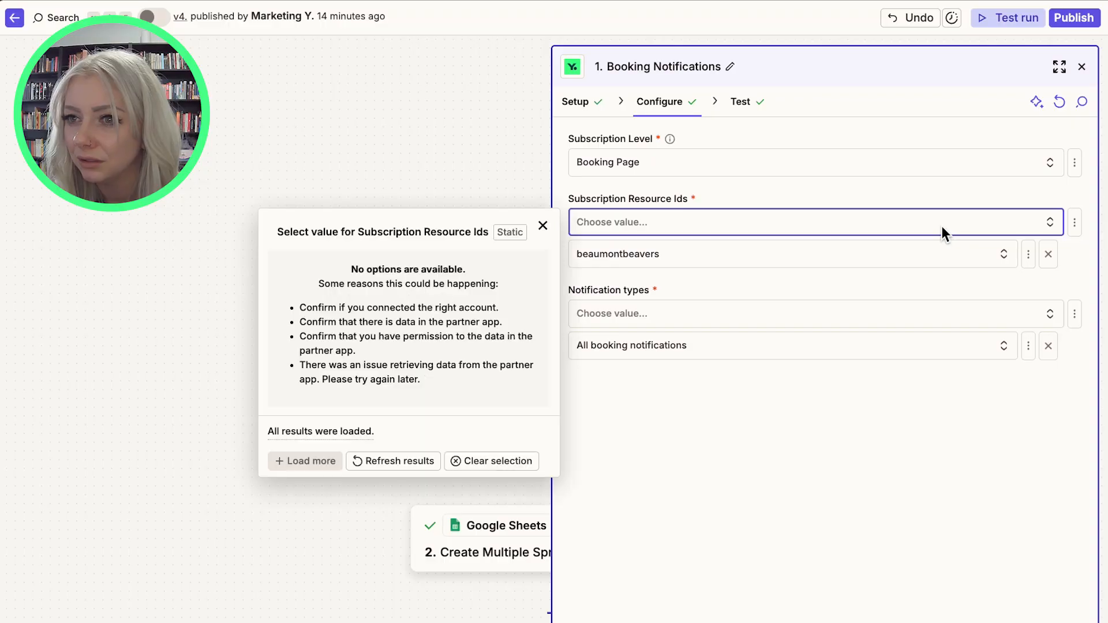
{"action": "left_click", "coordinate": [399, 461]}
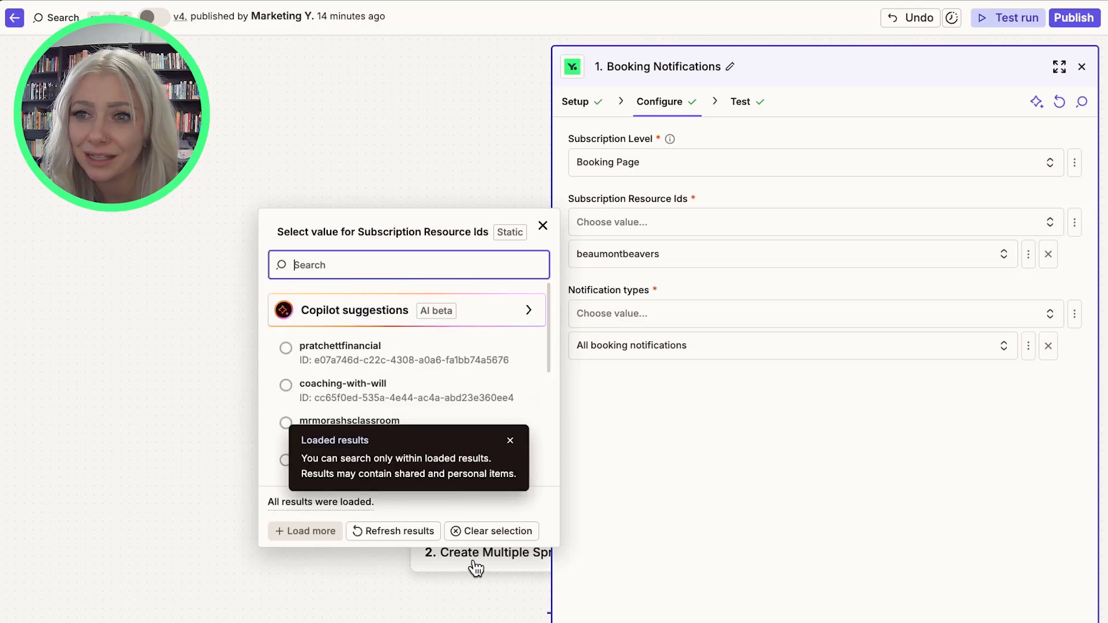
{"action": "scroll", "coordinate": [391, 414], "scroll_direction": "down", "scroll_amount": 10}
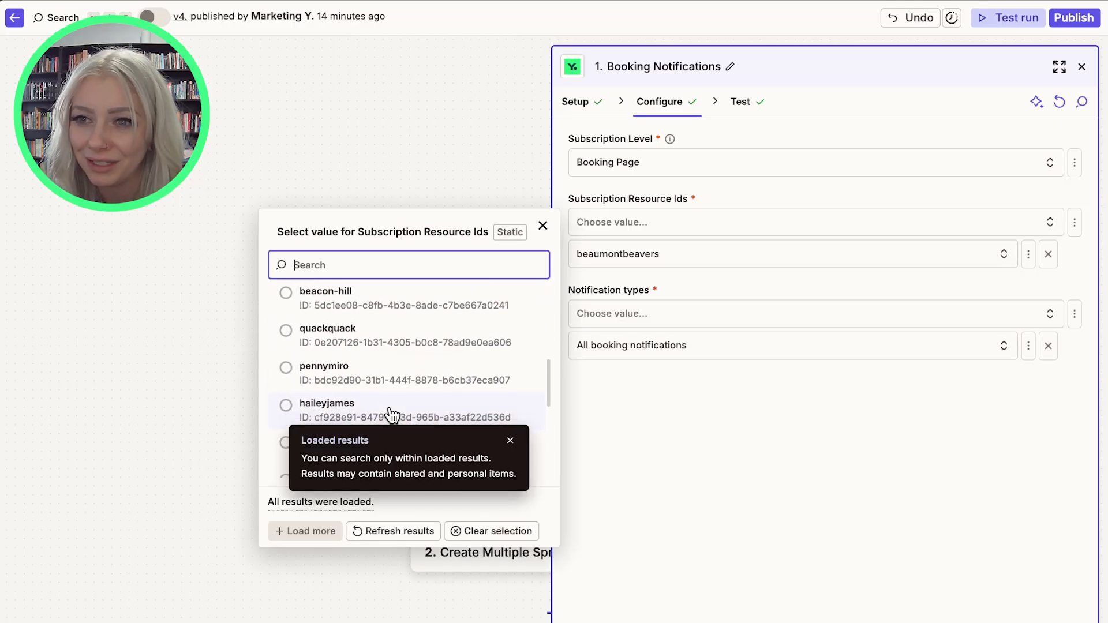
{"action": "scroll", "coordinate": [383, 370], "scroll_direction": "up", "scroll_amount": 2}
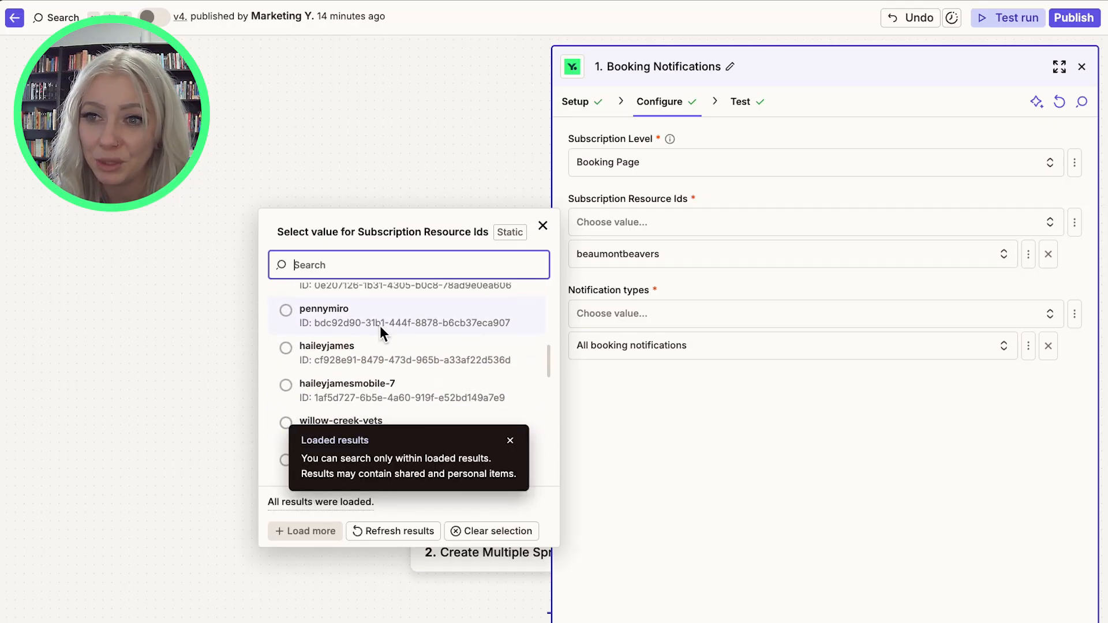
{"action": "scroll", "coordinate": [380, 327], "scroll_direction": "up", "scroll_amount": 1}
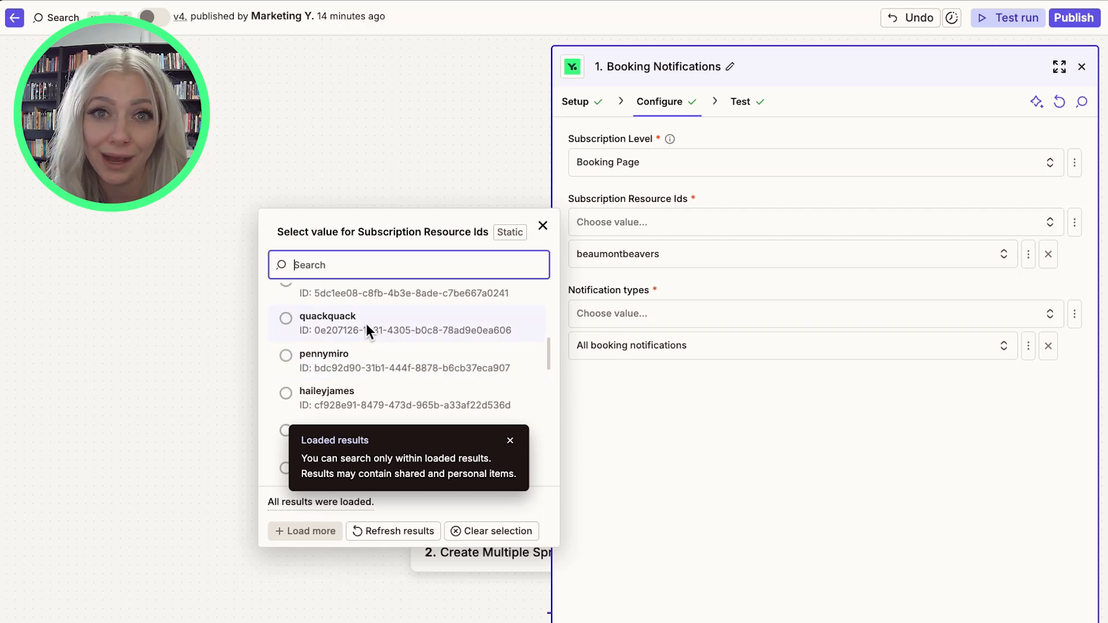
{"action": "scroll", "coordinate": [366, 329], "scroll_direction": "down", "scroll_amount": 3}
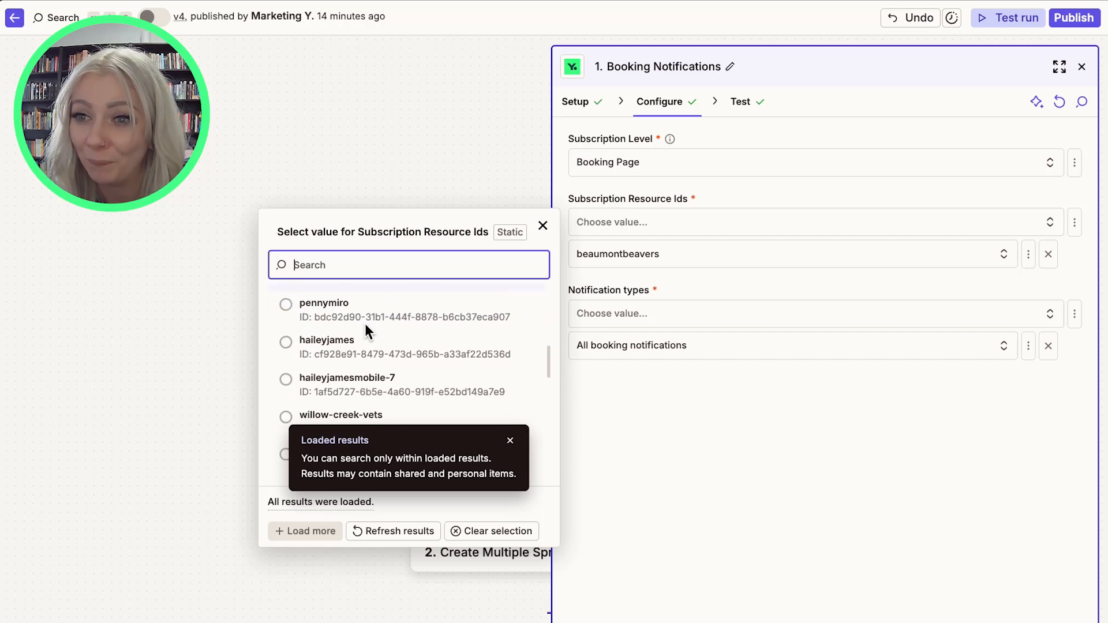
{"action": "scroll", "coordinate": [381, 337], "scroll_direction": "down", "scroll_amount": 3}
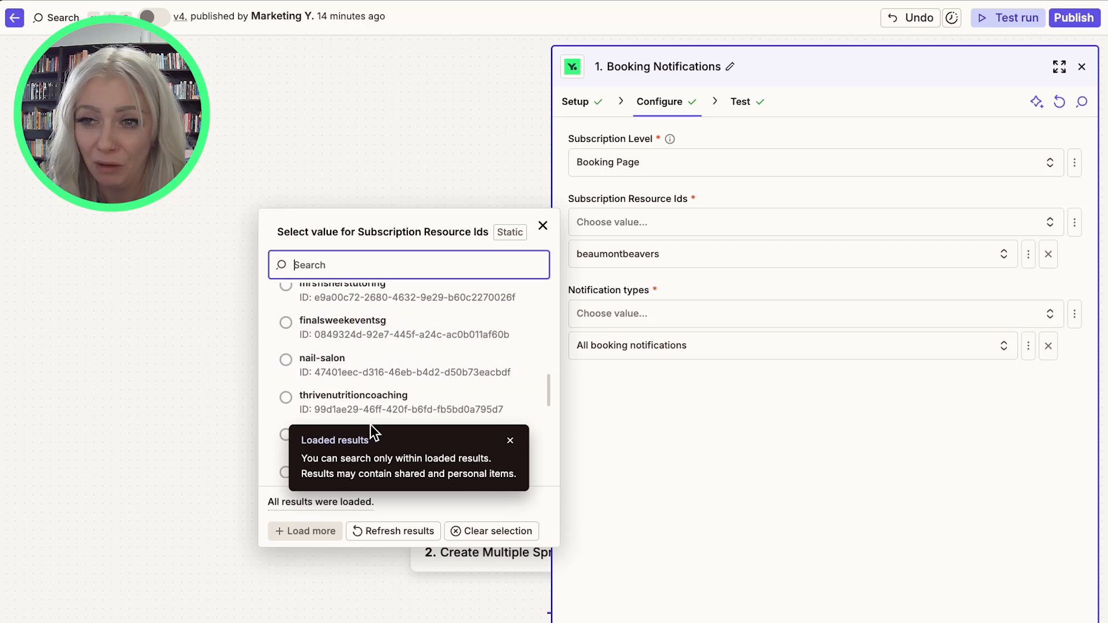
{"action": "left_click", "coordinate": [510, 441]}
{"action": "scroll", "coordinate": [509, 375], "scroll_direction": "down", "scroll_amount": 2}
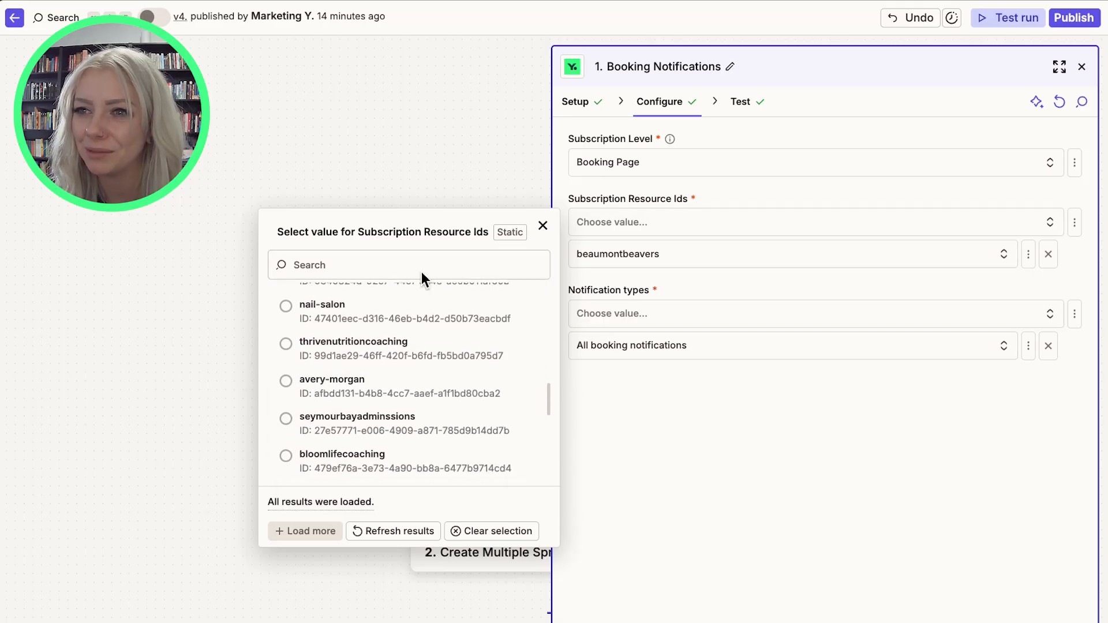
Remove the beaumontbeavers resource ID and add it back by searching for beau.
{"action": "left_click", "coordinate": [1046, 253]}
{"action": "left_click", "coordinate": [1048, 254]}
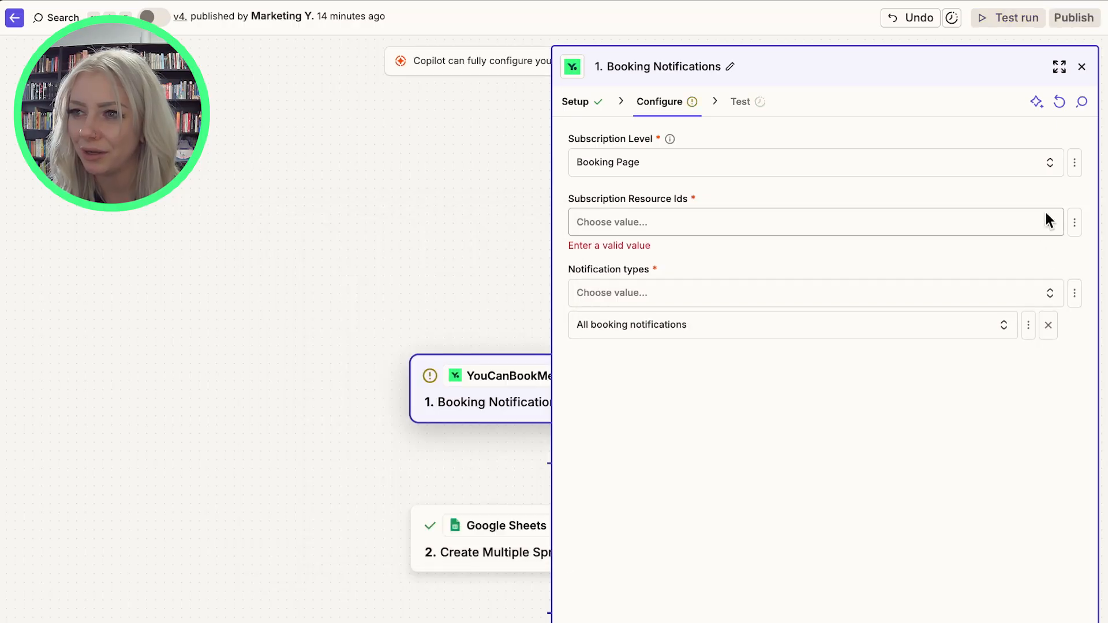
{"action": "left_click", "coordinate": [931, 231]}
{"action": "type", "text": "beau"}
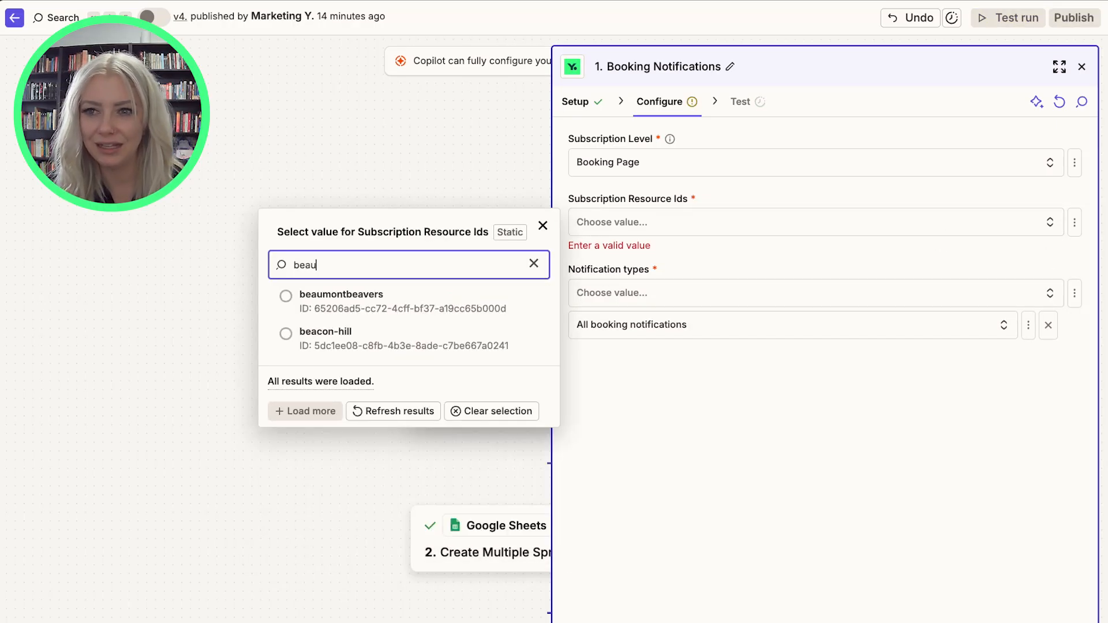
{"action": "left_click", "coordinate": [440, 314]}
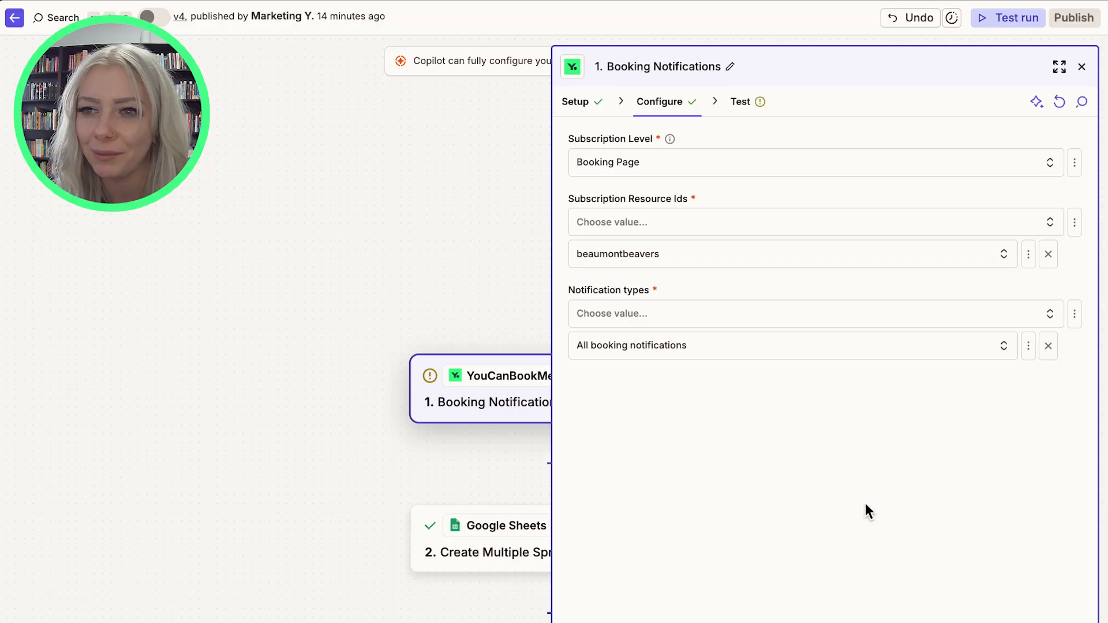
Add pratchettfinancial and serenity-spa-massage as further Subscription Resource Ids.
{"action": "left_click", "coordinate": [957, 228]}
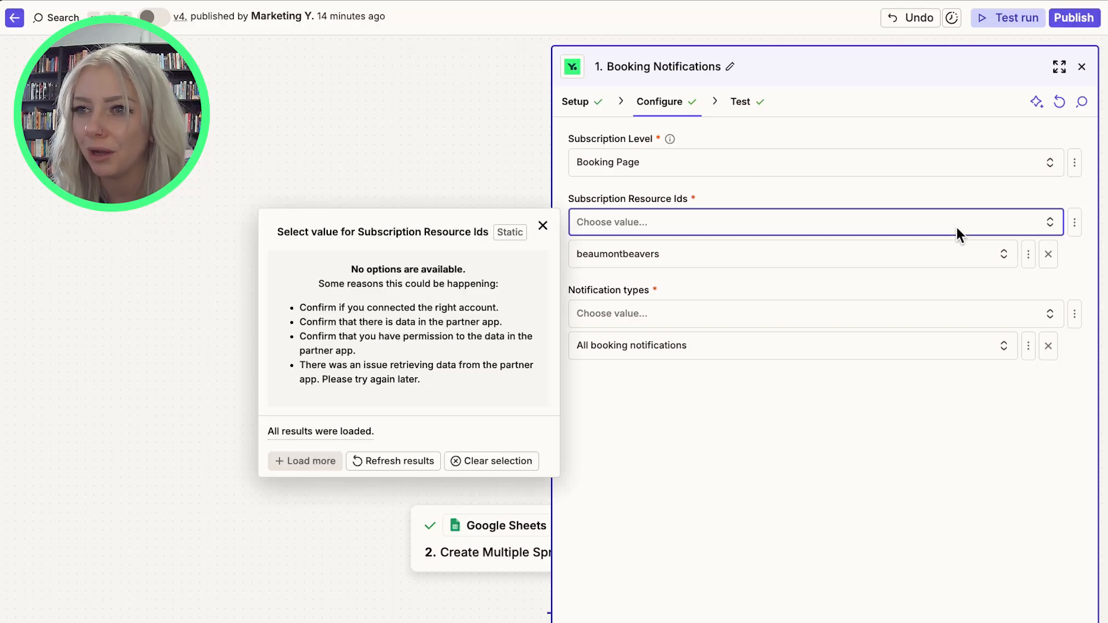
{"action": "left_click", "coordinate": [391, 460]}
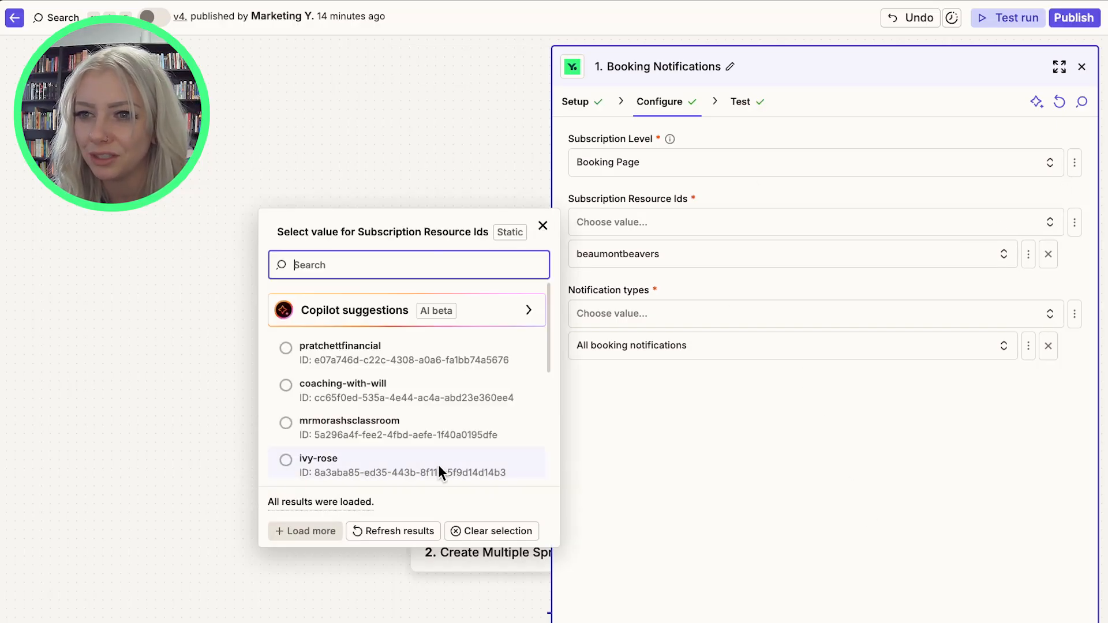
{"action": "left_click", "coordinate": [388, 353]}
{"action": "left_click", "coordinate": [1002, 223]}
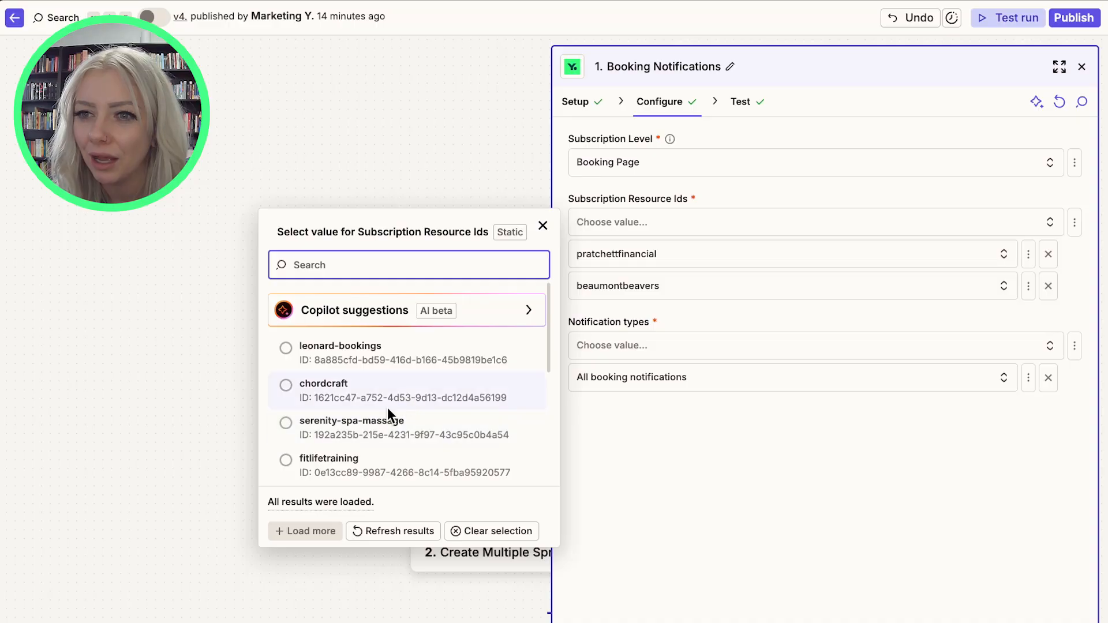
{"action": "left_click", "coordinate": [381, 432]}
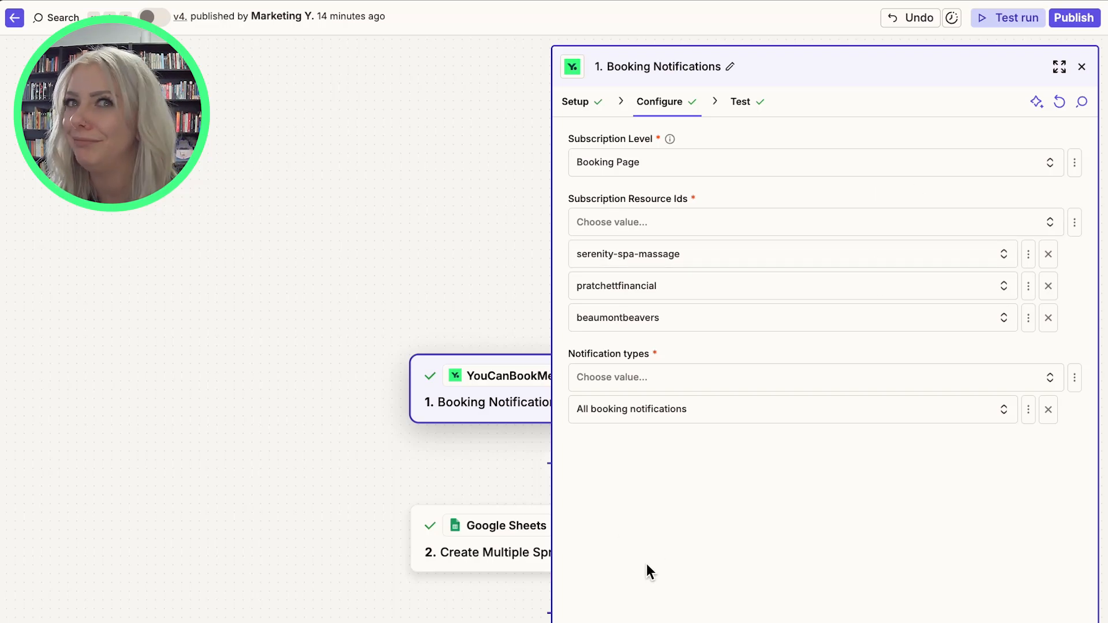
Review the available Notification types options and continue to the trigger's test records.
{"action": "left_click", "coordinate": [690, 377]}
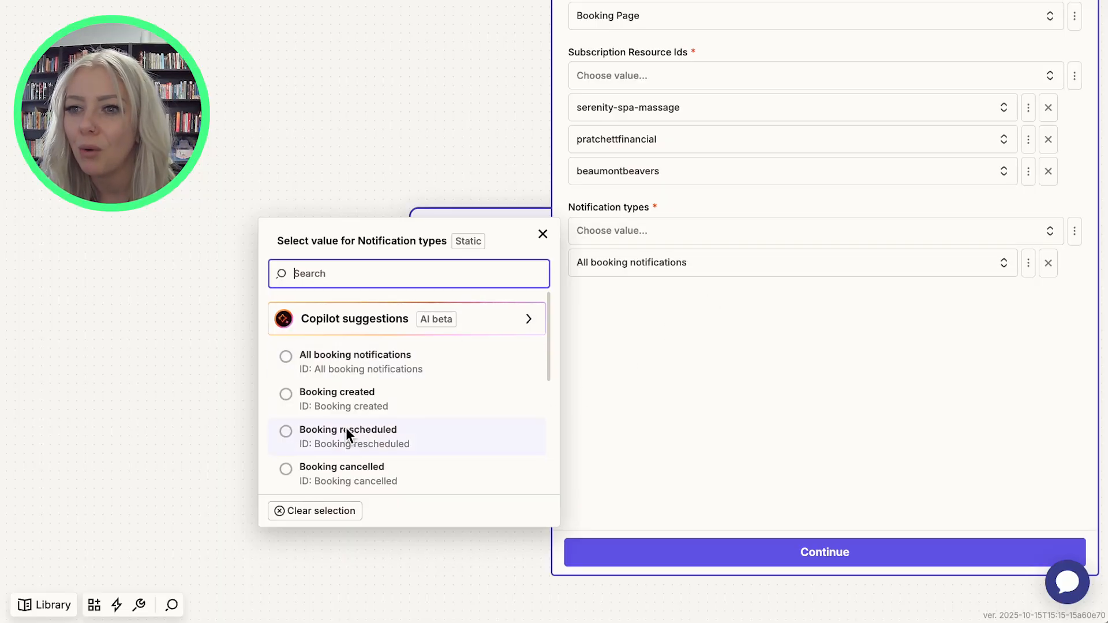
{"action": "scroll", "coordinate": [347, 428], "scroll_direction": "down", "scroll_amount": 1}
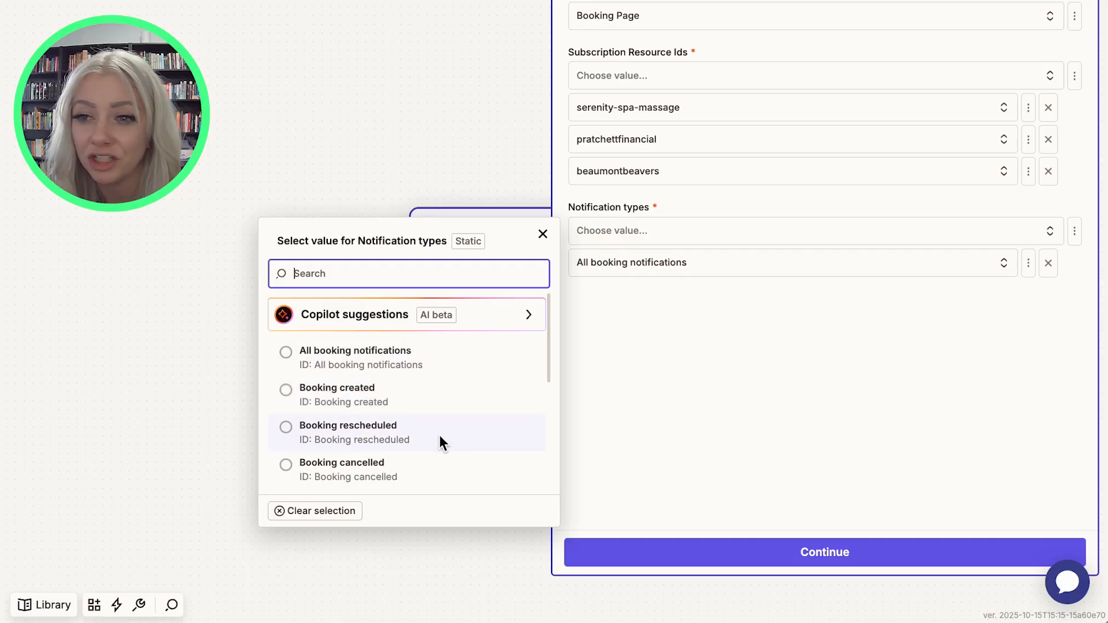
{"action": "scroll", "coordinate": [505, 455], "scroll_direction": "down", "scroll_amount": 1}
{"action": "scroll", "coordinate": [504, 460], "scroll_direction": "down", "scroll_amount": 2}
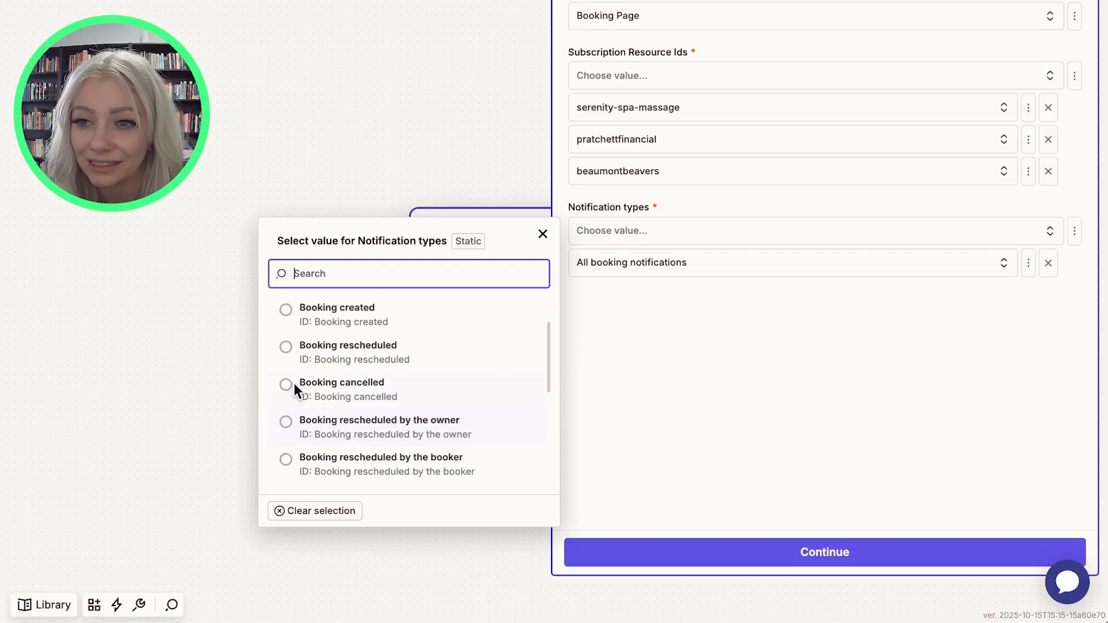
{"action": "scroll", "coordinate": [428, 349], "scroll_direction": "down", "scroll_amount": 6}
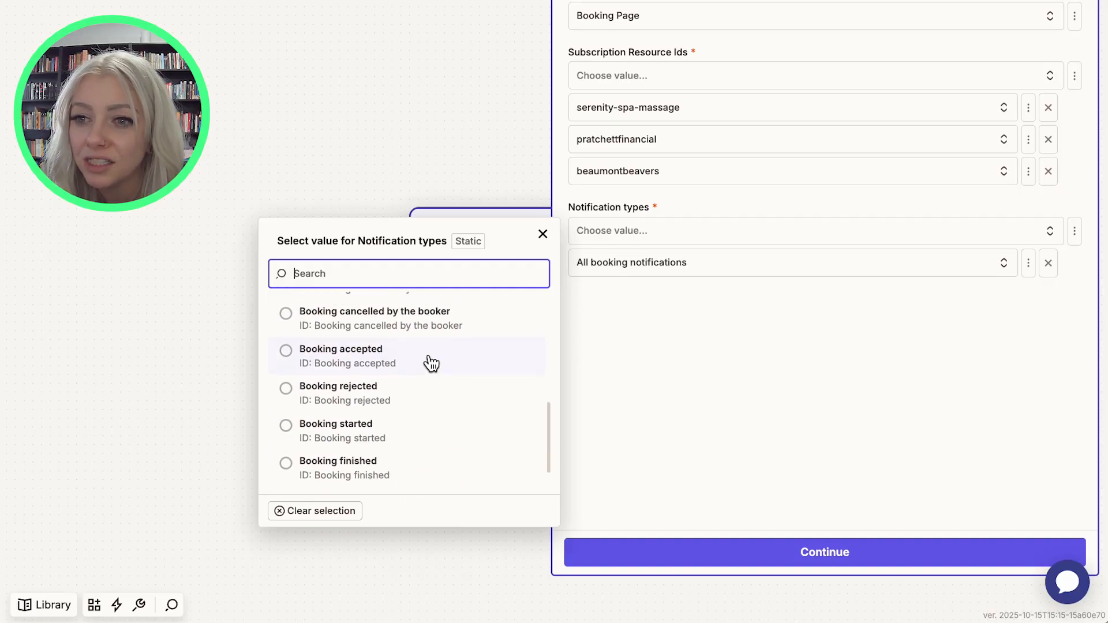
{"action": "left_click", "coordinate": [742, 385]}
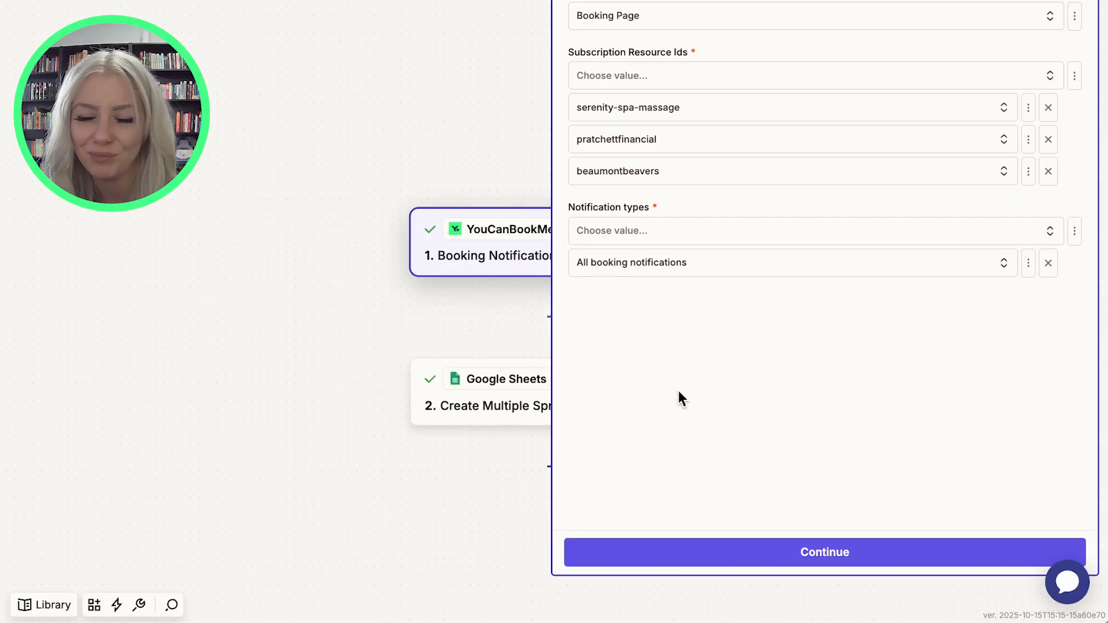
{"action": "left_click", "coordinate": [739, 545]}
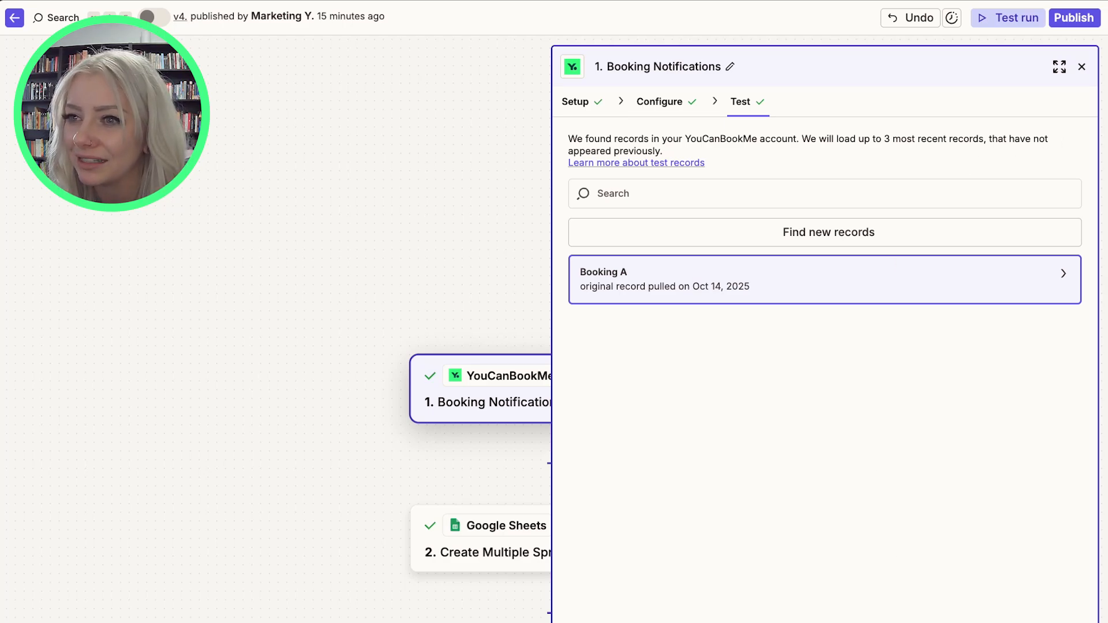
Open the Google Sheets Create Multiple Spreadsheet Rows step and browse its action event options.
{"action": "left_click", "coordinate": [481, 539]}
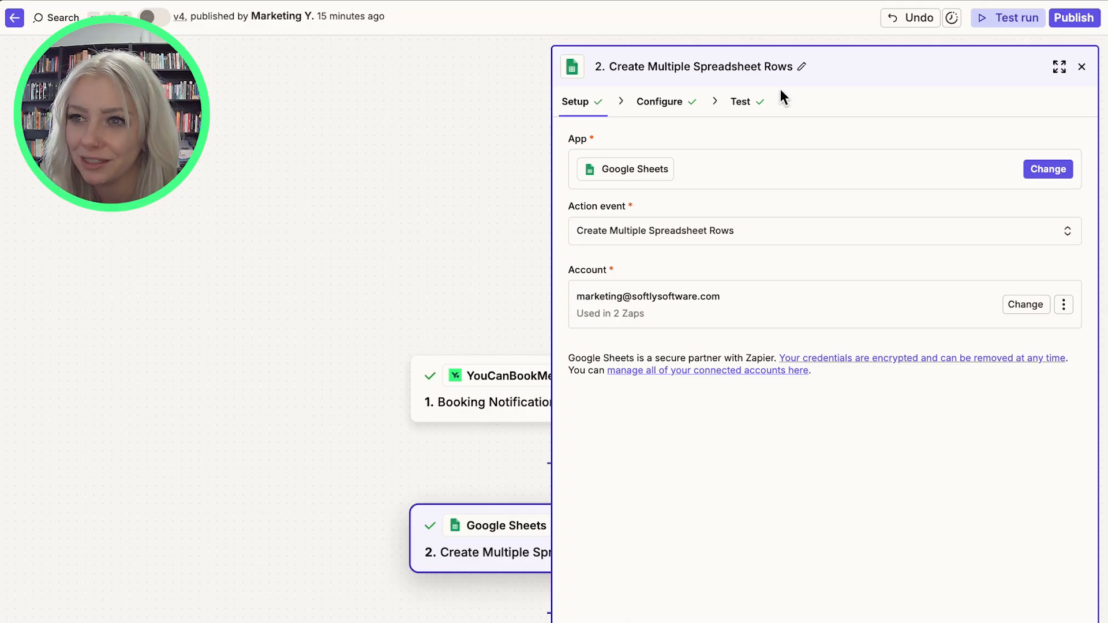
{"action": "left_click", "coordinate": [678, 229]}
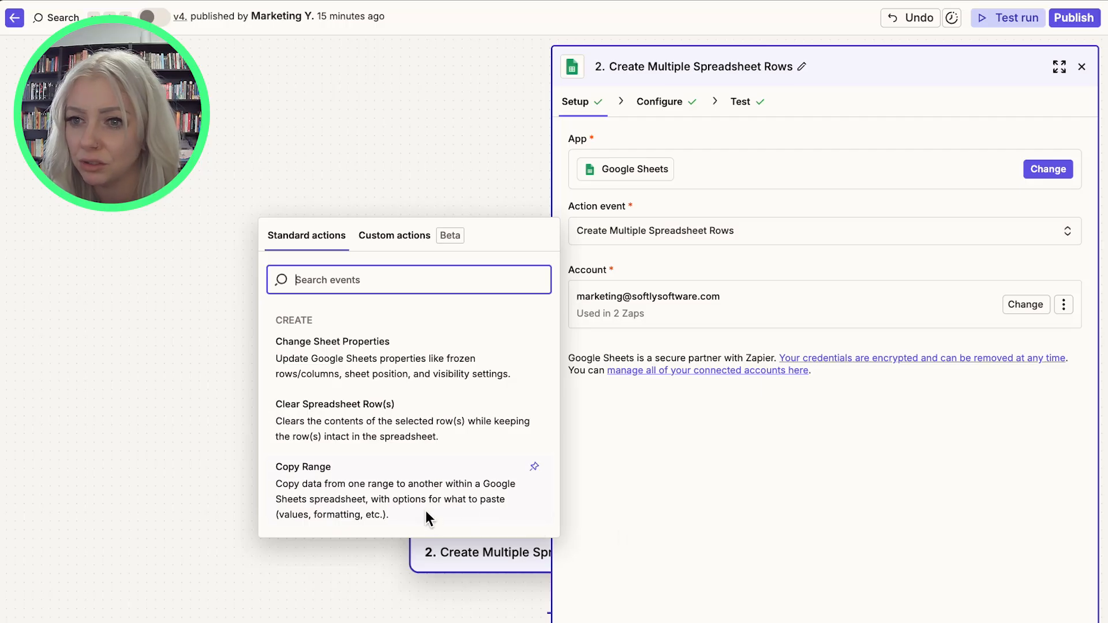
{"action": "left_click", "coordinate": [891, 490]}
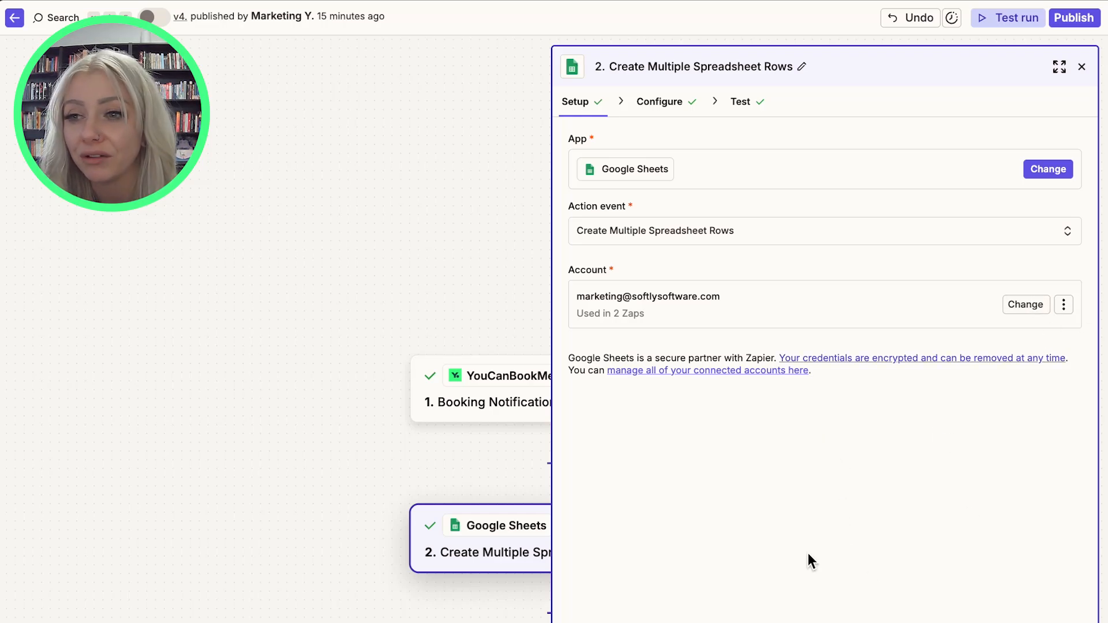
{"action": "left_click", "coordinate": [823, 621]}
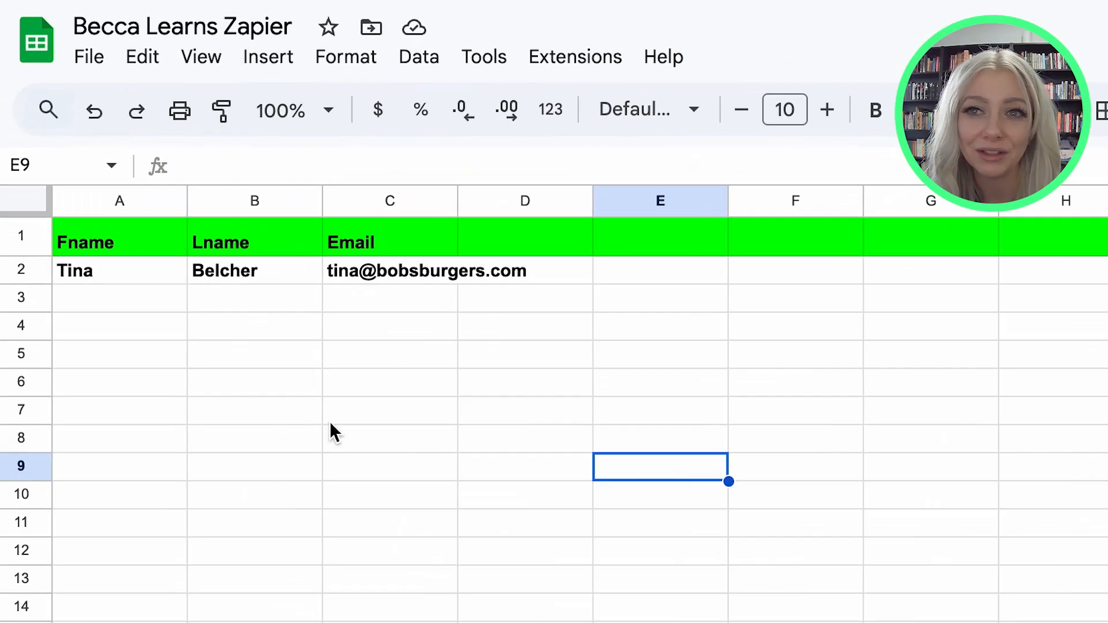
Switch to the Becca Learns Zapier spreadsheet, reload it, and look over the existing column headers.
{"action": "key", "text": "super+r"}
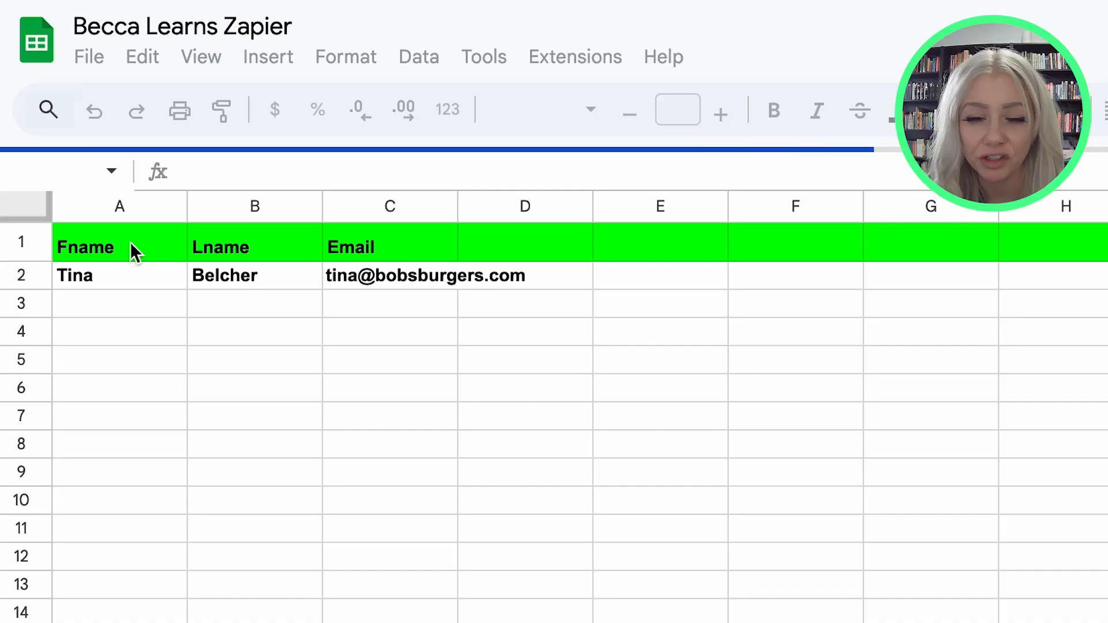
{"action": "left_click", "coordinate": [312, 241]}
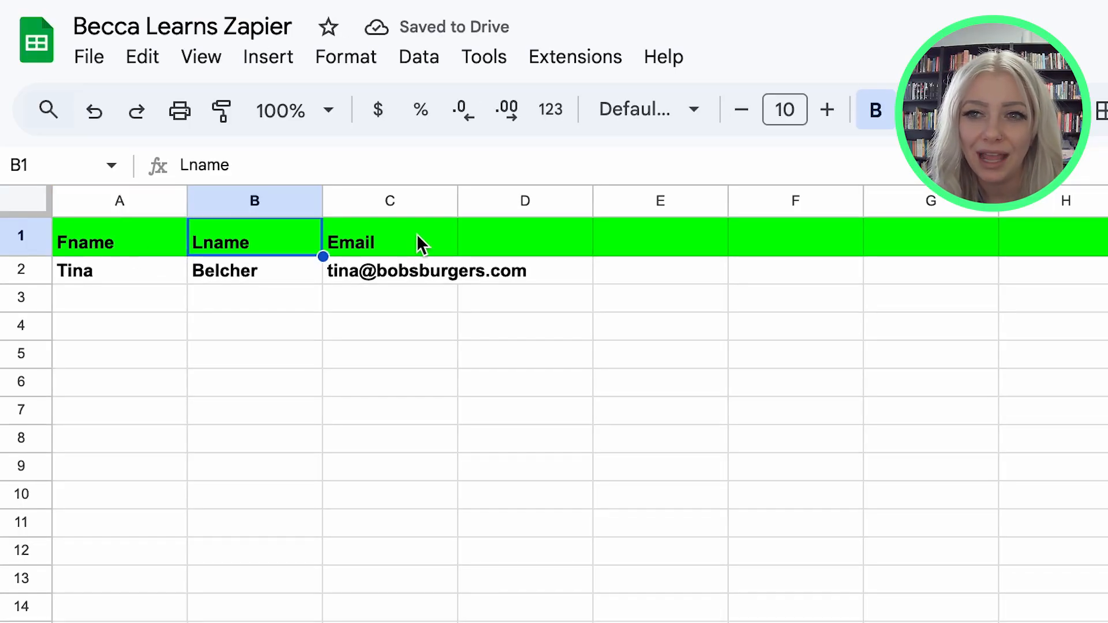
{"action": "left_click", "coordinate": [417, 234]}
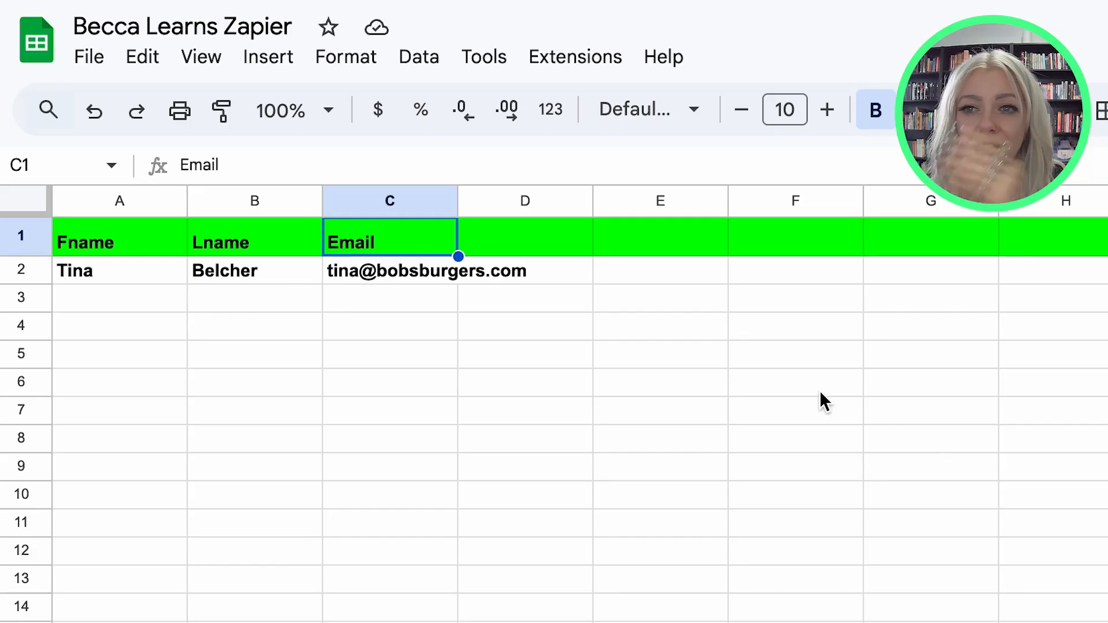
{"action": "left_click", "coordinate": [541, 228]}
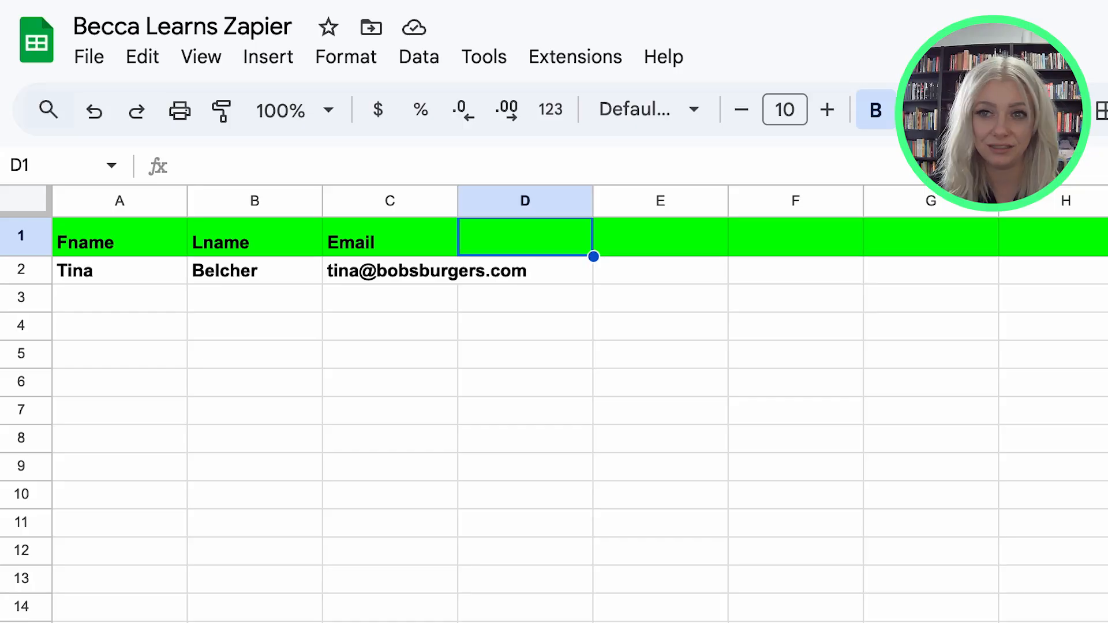
Add the column header Date of Booking in cell D1.
{"action": "key", "text": "Return"}
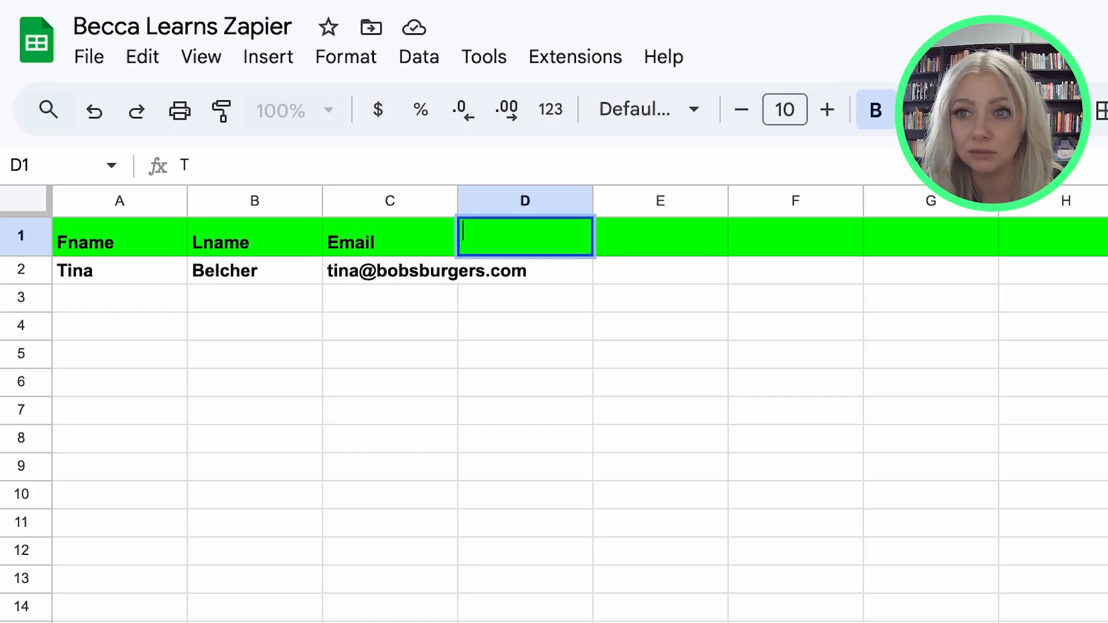
{"action": "left_click", "coordinate": [984, 582]}
{"action": "left_click", "coordinate": [517, 226]}
{"action": "type", "text": "Date if"}
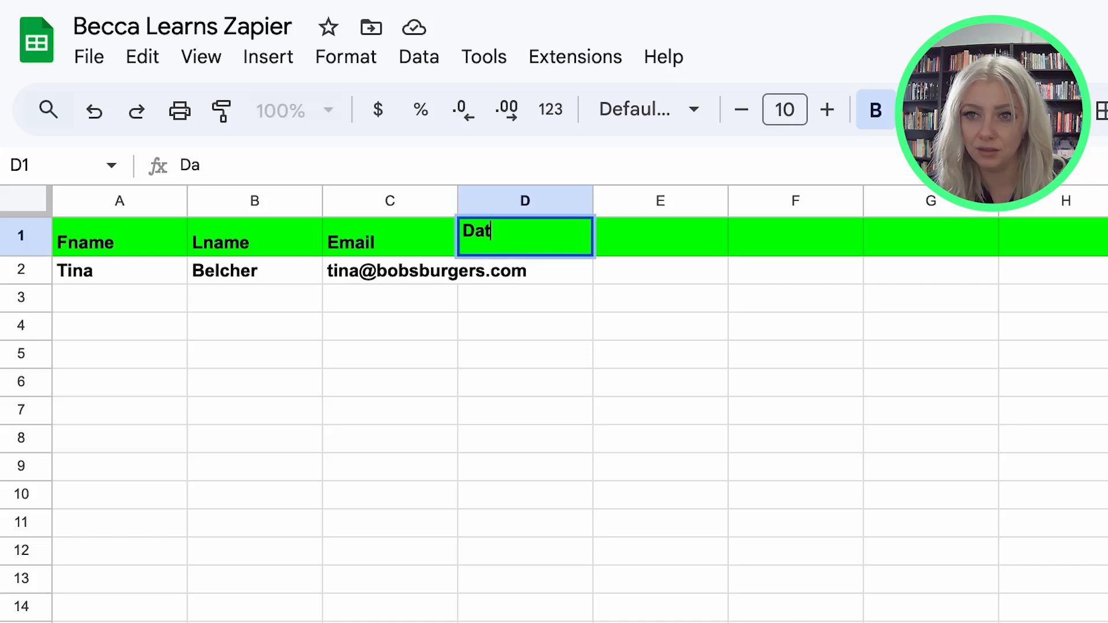
{"action": "key", "text": "BackSpace"}
{"action": "key", "text": "BackSpace"}
{"action": "type", "text": "of Booking"}
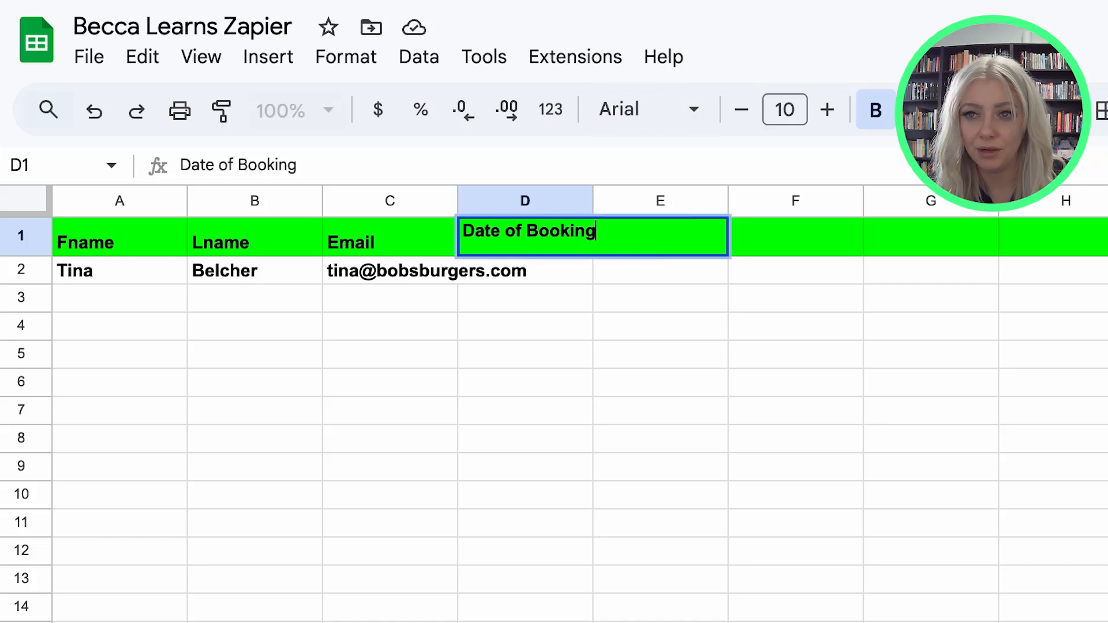
{"action": "key", "text": "Tab"}
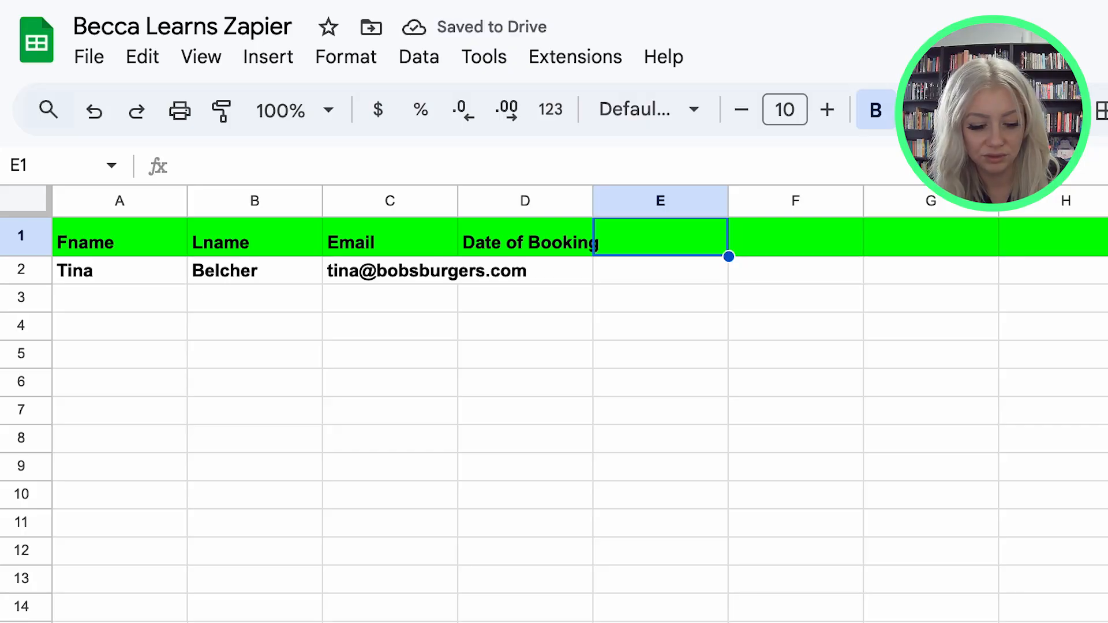
Add the column header Phone Numbe in cell E1.
{"action": "type", "text": "Phone Numbe"}
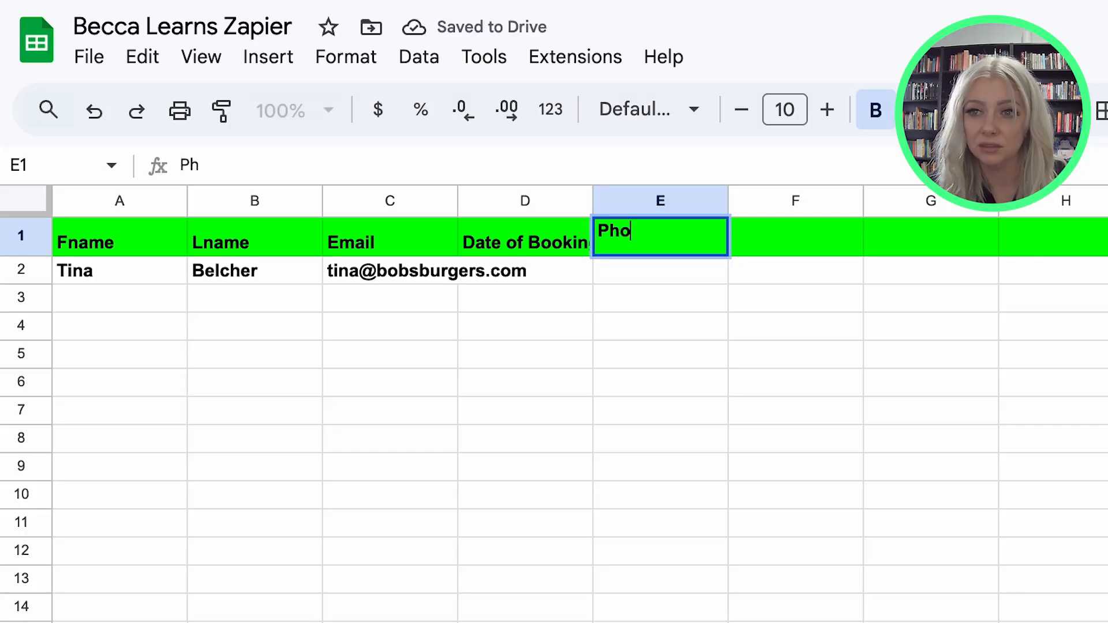
{"action": "key", "text": "Return"}
{"action": "key", "text": "Up"}
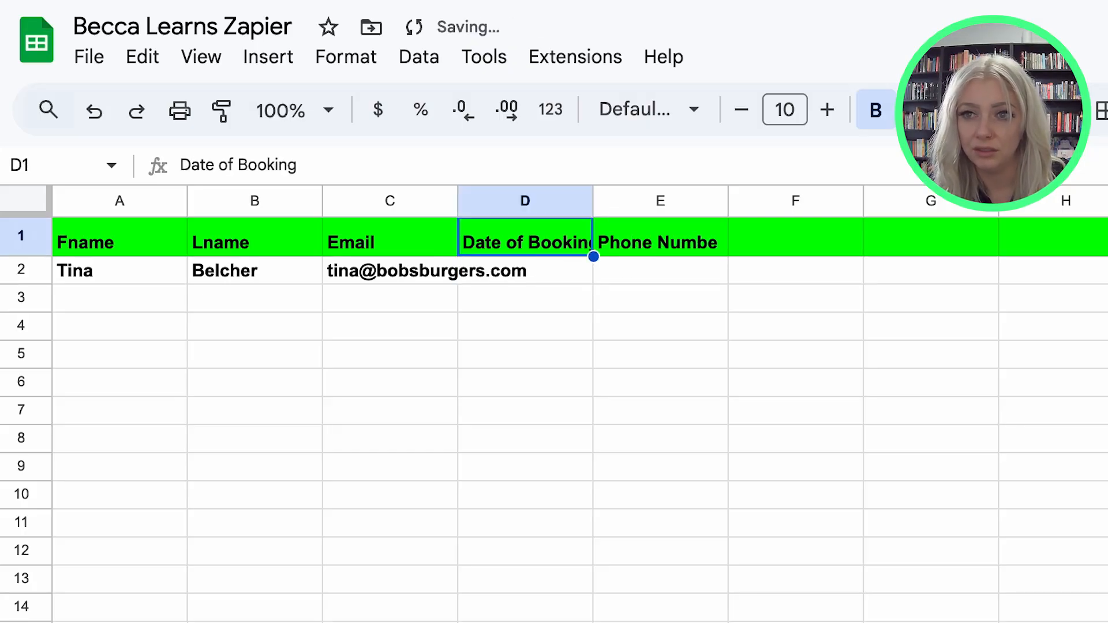
{"action": "key", "text": "Right"}
Undo the Phone Numbe and Date of Booking header entries in row 1.
{"action": "key", "text": "ctrl+z"}
{"action": "key", "text": "ctrl+z"}
{"action": "type", "text": "~="}
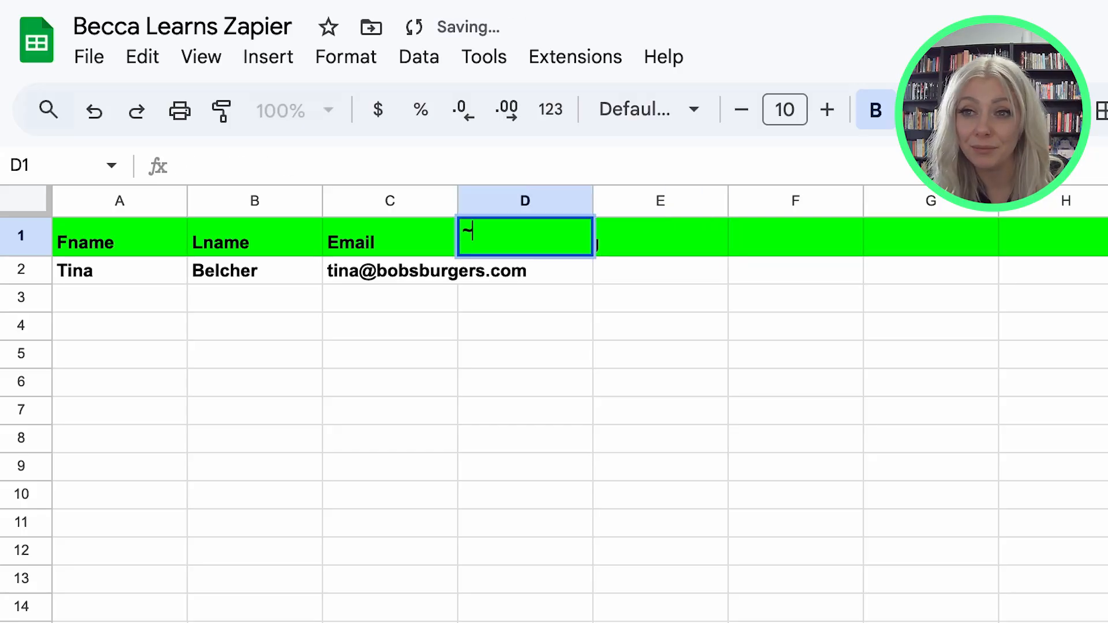
{"action": "key", "text": "Tab"}
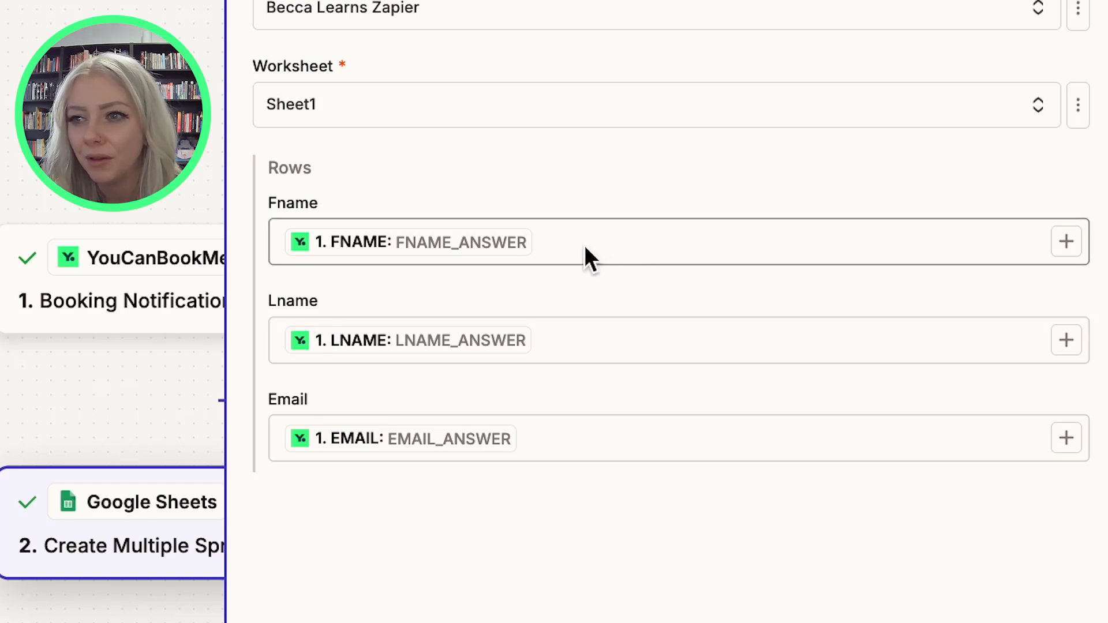
Browse the YouCanBookMe booking data fields available for inserting into the Fname row field.
{"action": "left_click", "coordinate": [550, 245]}
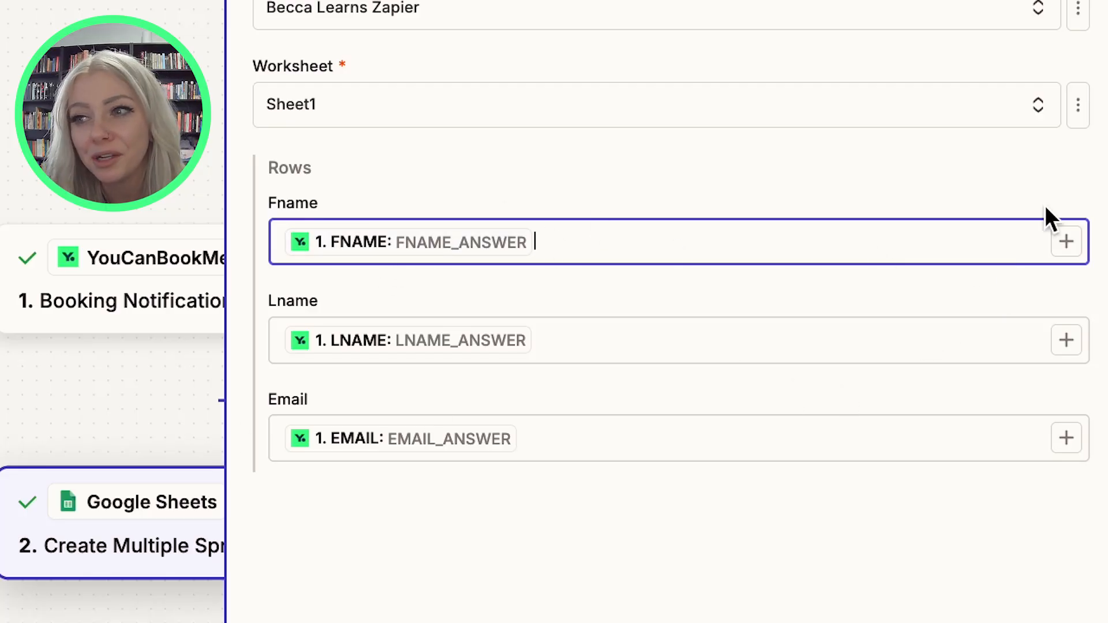
{"action": "left_click", "coordinate": [1065, 243]}
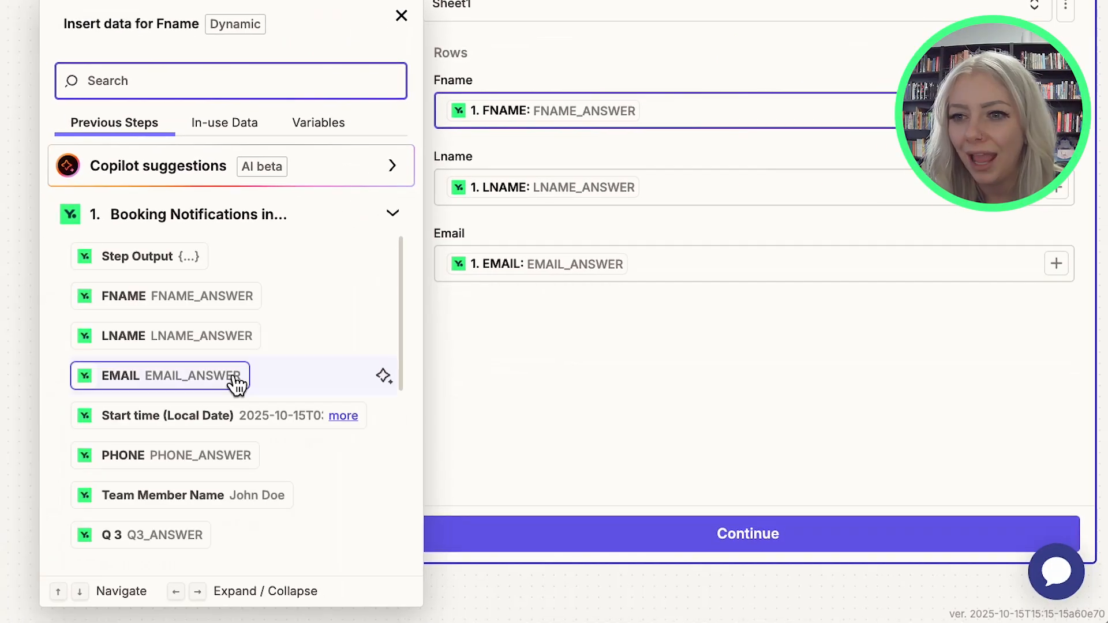
{"action": "scroll", "coordinate": [234, 372], "scroll_direction": "down", "scroll_amount": 5}
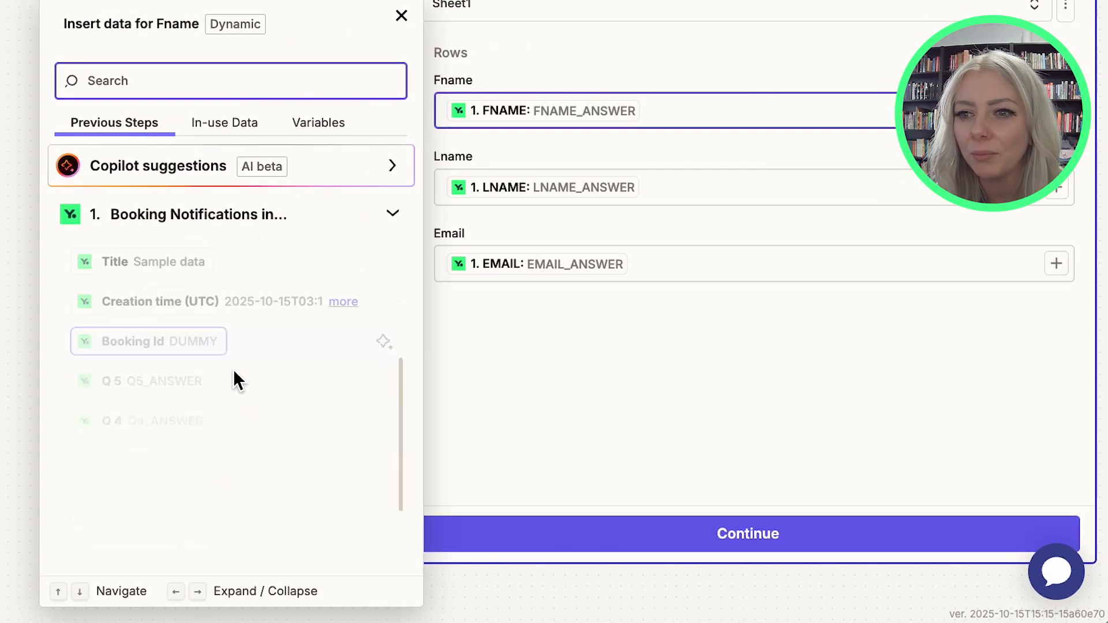
{"action": "scroll", "coordinate": [235, 372], "scroll_direction": "up", "scroll_amount": 5}
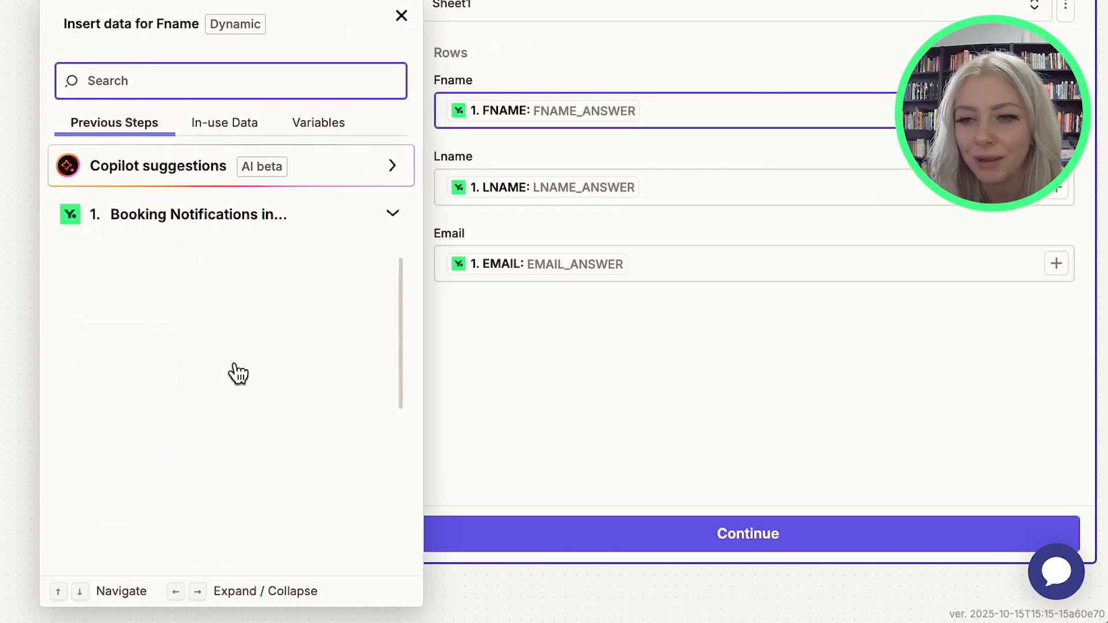
{"action": "scroll", "coordinate": [238, 374], "scroll_direction": "down", "scroll_amount": 5}
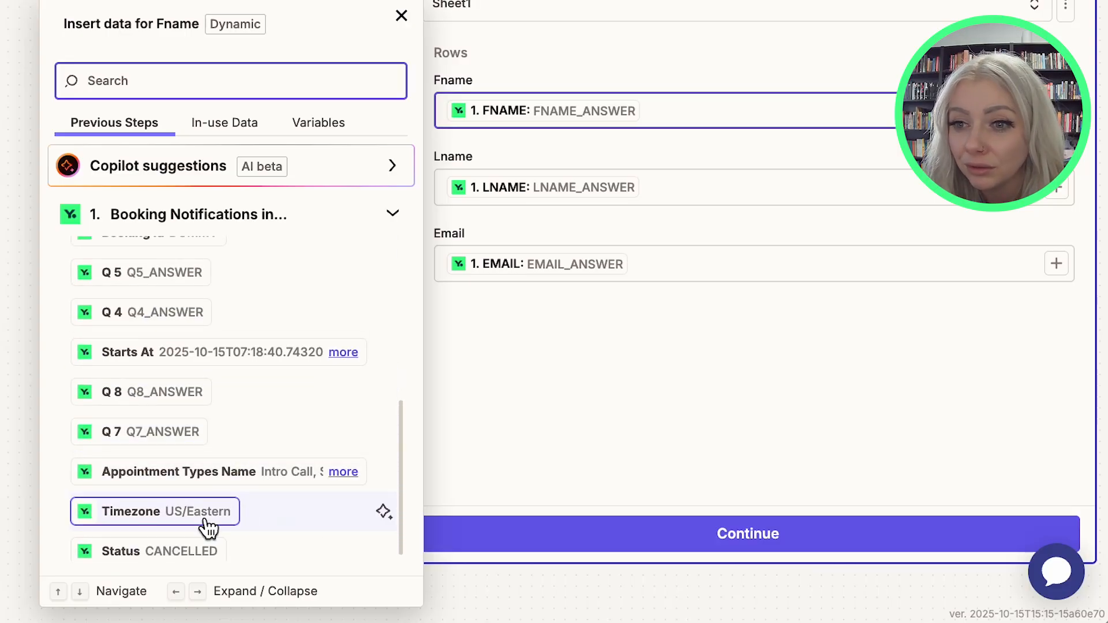
{"action": "scroll", "coordinate": [198, 357], "scroll_direction": "up", "scroll_amount": 5}
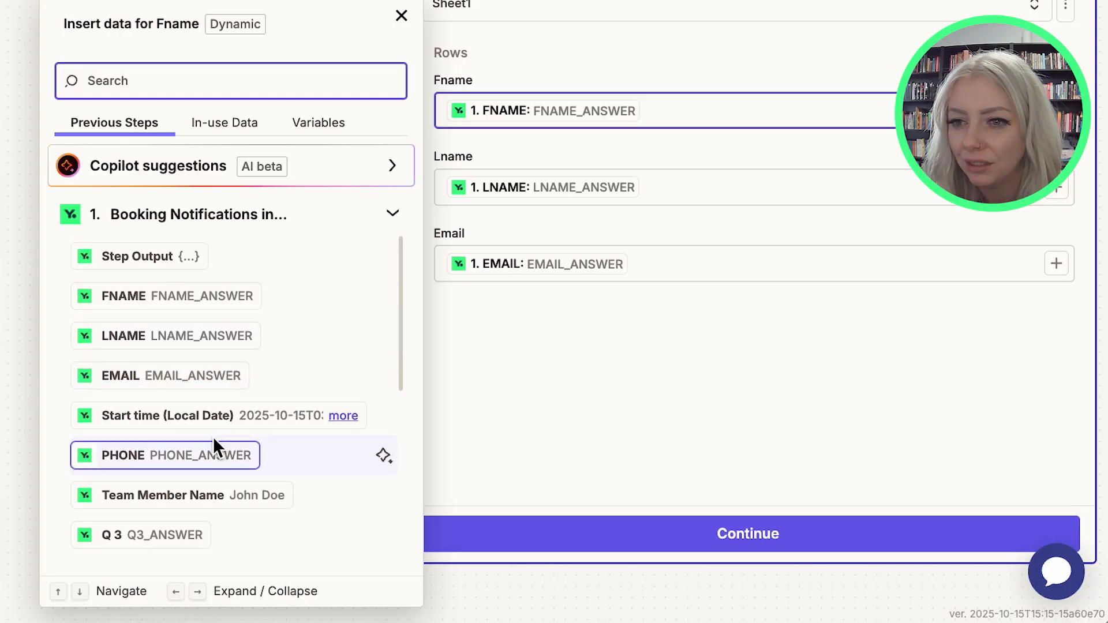
{"action": "scroll", "coordinate": [215, 461], "scroll_direction": "down", "scroll_amount": 4}
{"action": "scroll", "coordinate": [216, 469], "scroll_direction": "down", "scroll_amount": 4}
{"action": "scroll", "coordinate": [226, 424], "scroll_direction": "up", "scroll_amount": 2}
{"action": "scroll", "coordinate": [227, 411], "scroll_direction": "down", "scroll_amount": 3}
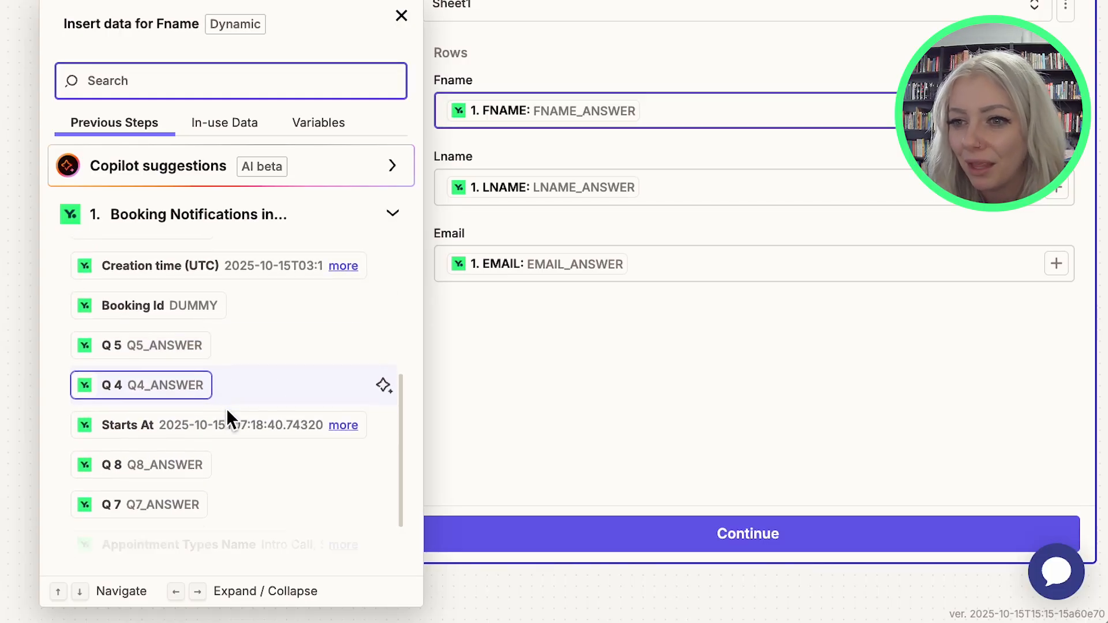
{"action": "scroll", "coordinate": [228, 412], "scroll_direction": "up", "scroll_amount": 2}
{"action": "scroll", "coordinate": [229, 420], "scroll_direction": "up", "scroll_amount": 5}
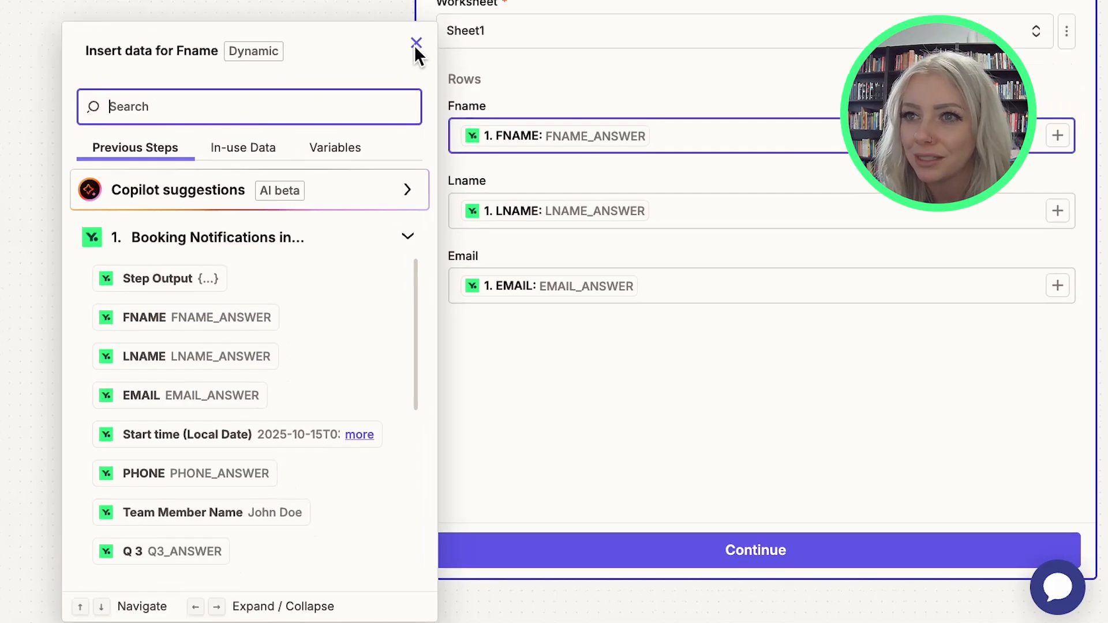
{"action": "left_click", "coordinate": [401, 16]}
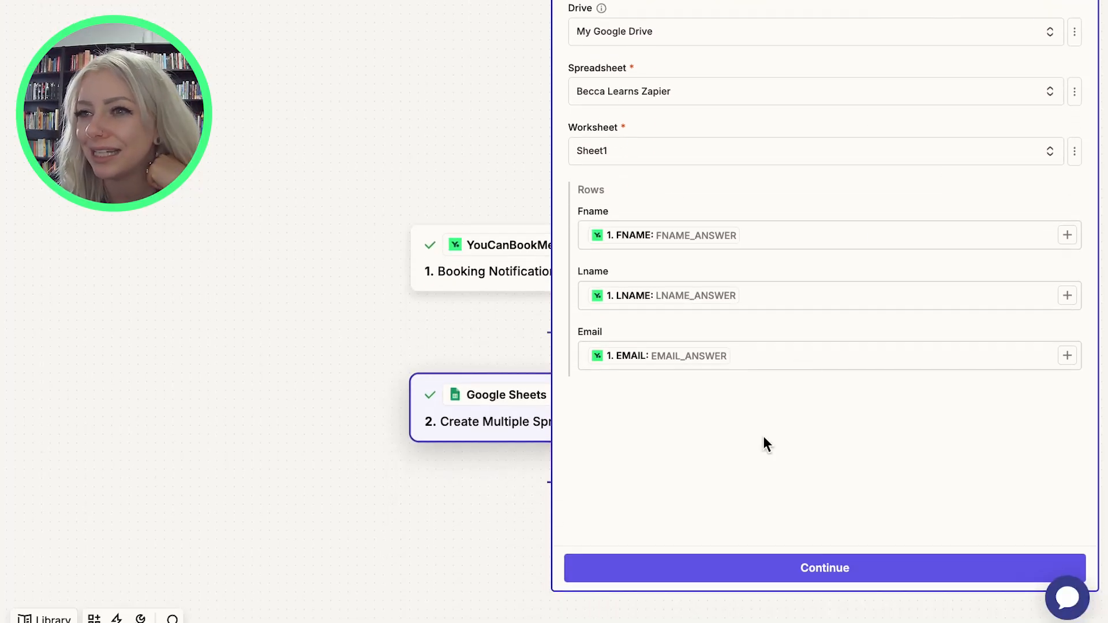
Continue past the Google Sheets step test and publish the Zap.
{"action": "left_click", "coordinate": [746, 557]}
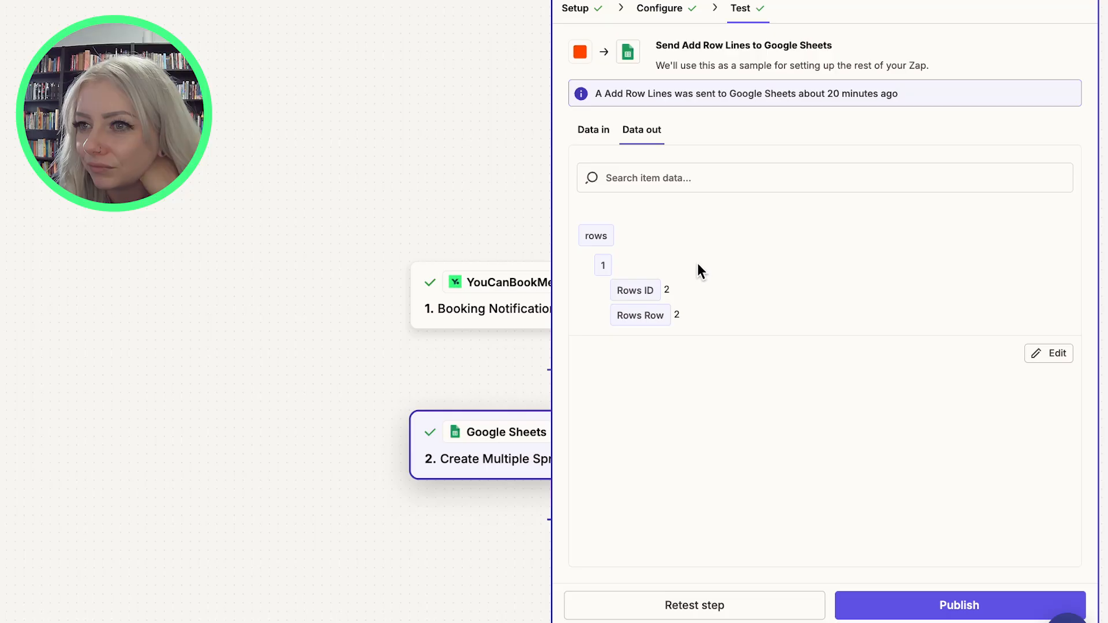
{"action": "left_click", "coordinate": [909, 613]}
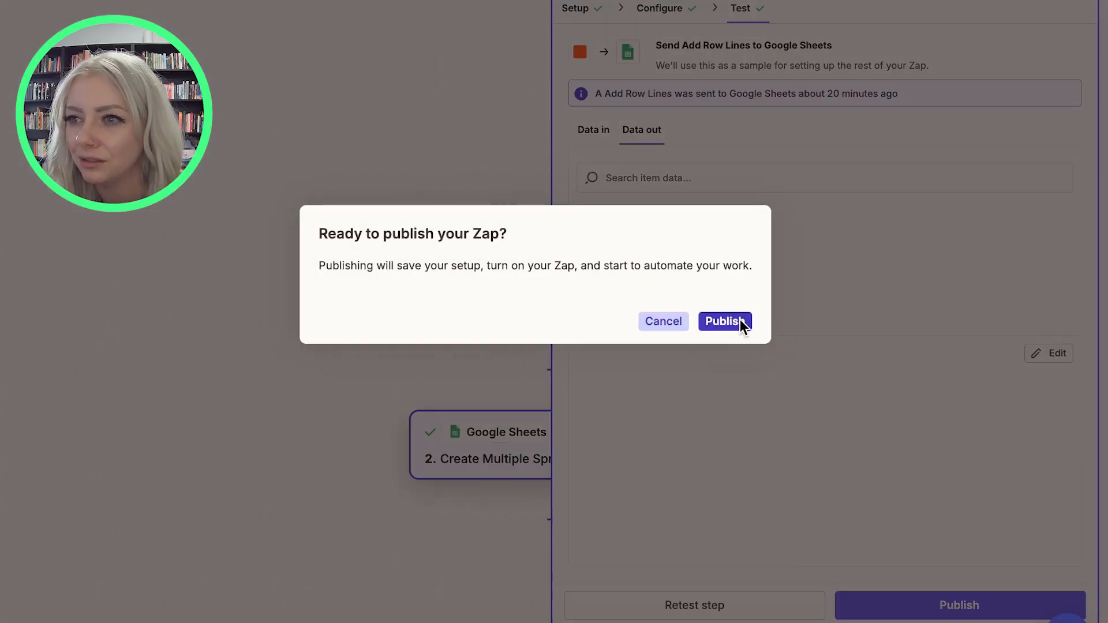
{"action": "left_click", "coordinate": [725, 322]}
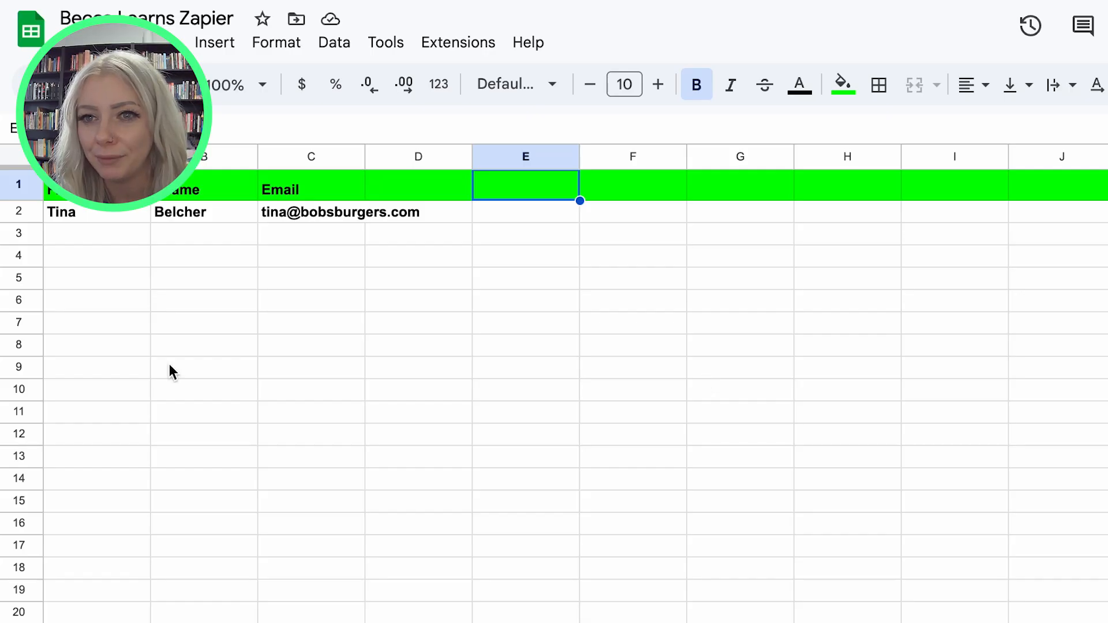
Open the booking page and confirm a test booking with the filled-in name, email and classroom number 93.
{"action": "left_click", "coordinate": [169, 369]}
{"action": "left_click", "coordinate": [130, 241]}
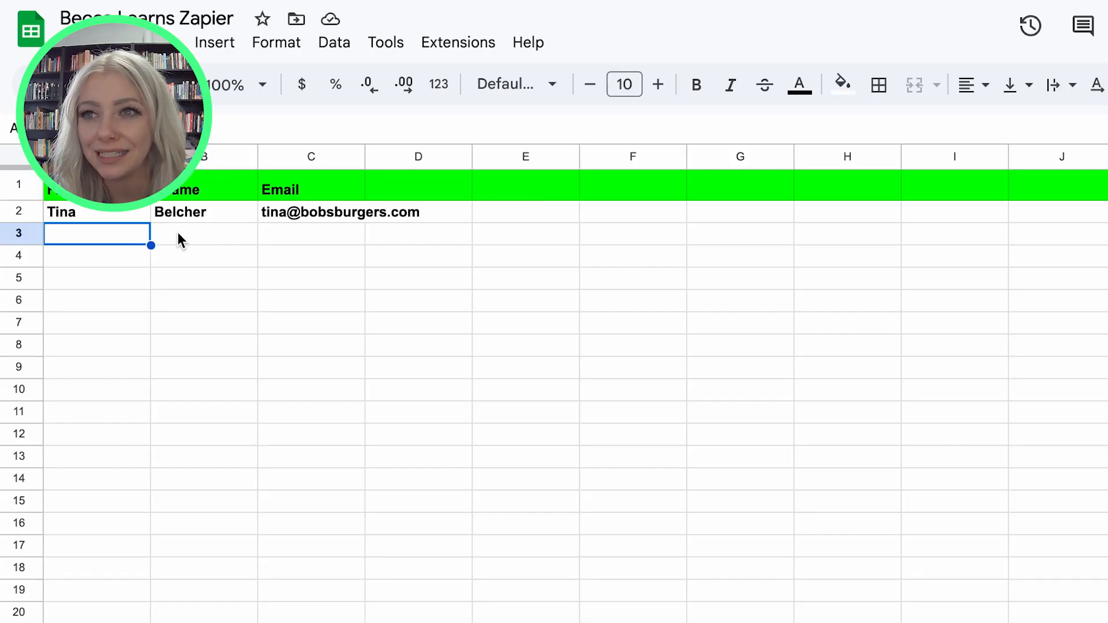
{"action": "left_click", "coordinate": [272, 232]}
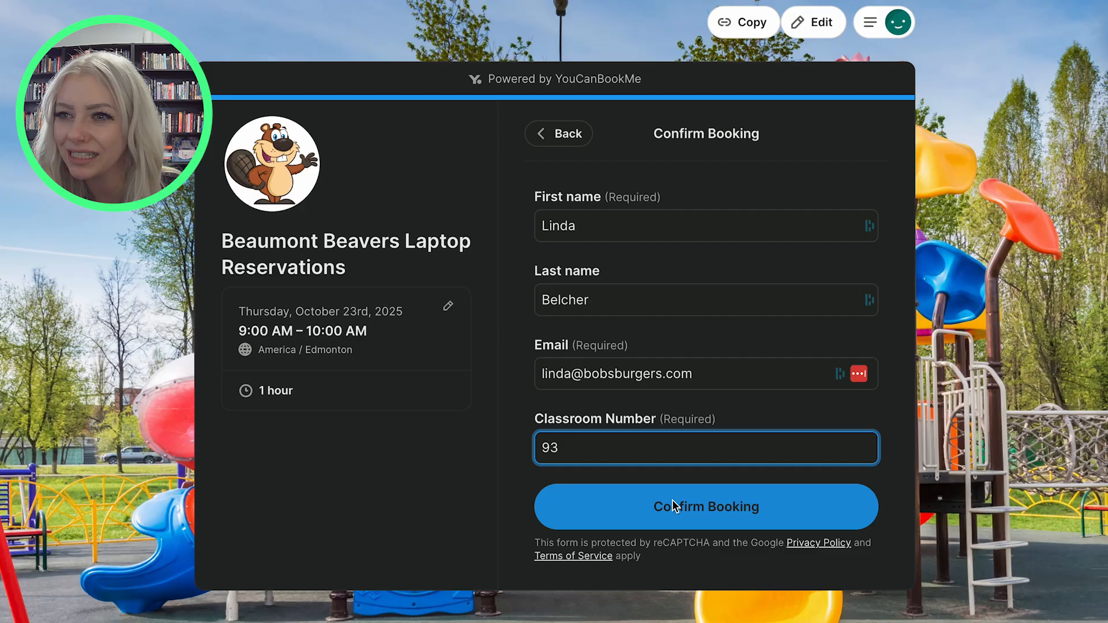
{"action": "left_click", "coordinate": [580, 225]}
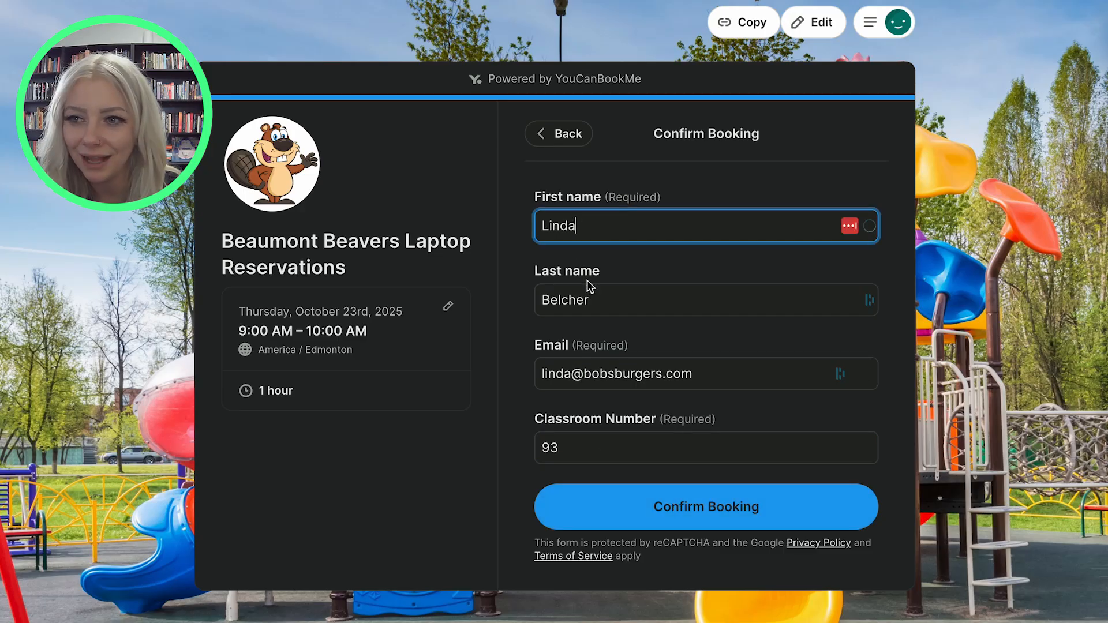
{"action": "left_click", "coordinate": [609, 306]}
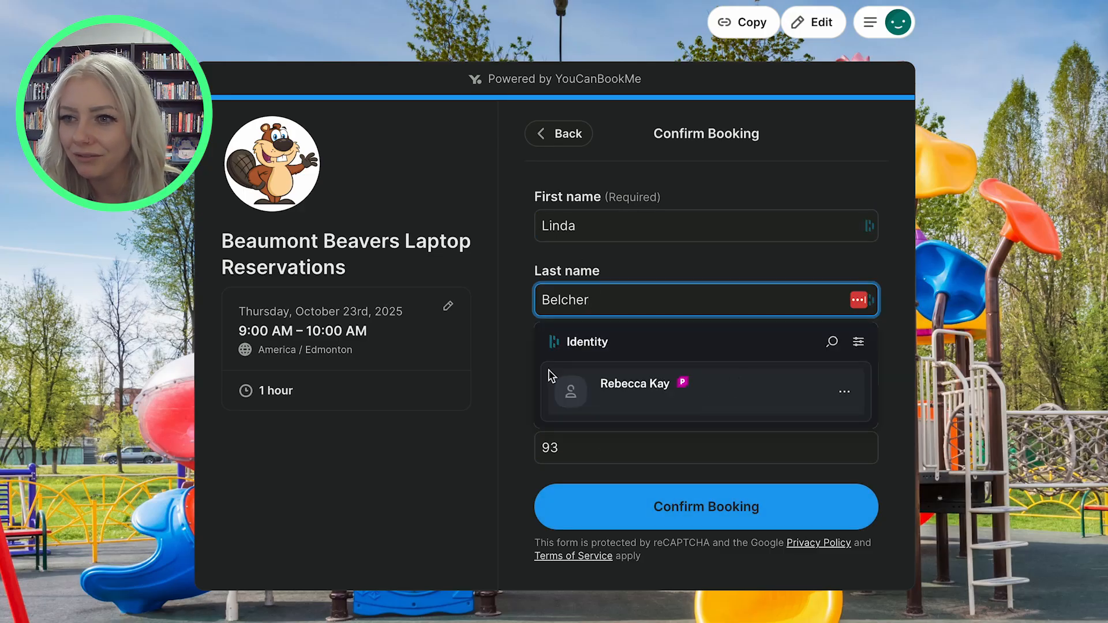
{"action": "left_click", "coordinate": [471, 378]}
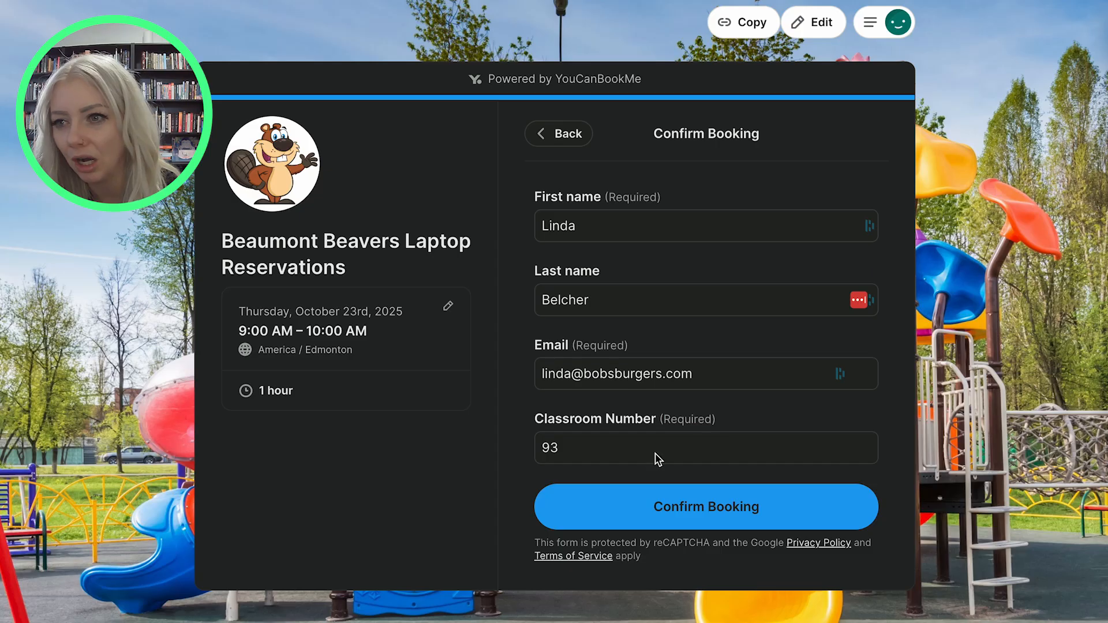
{"action": "left_click", "coordinate": [614, 453]}
{"action": "left_click_drag", "start_coordinate": [614, 453], "coordinate": [532, 440]}
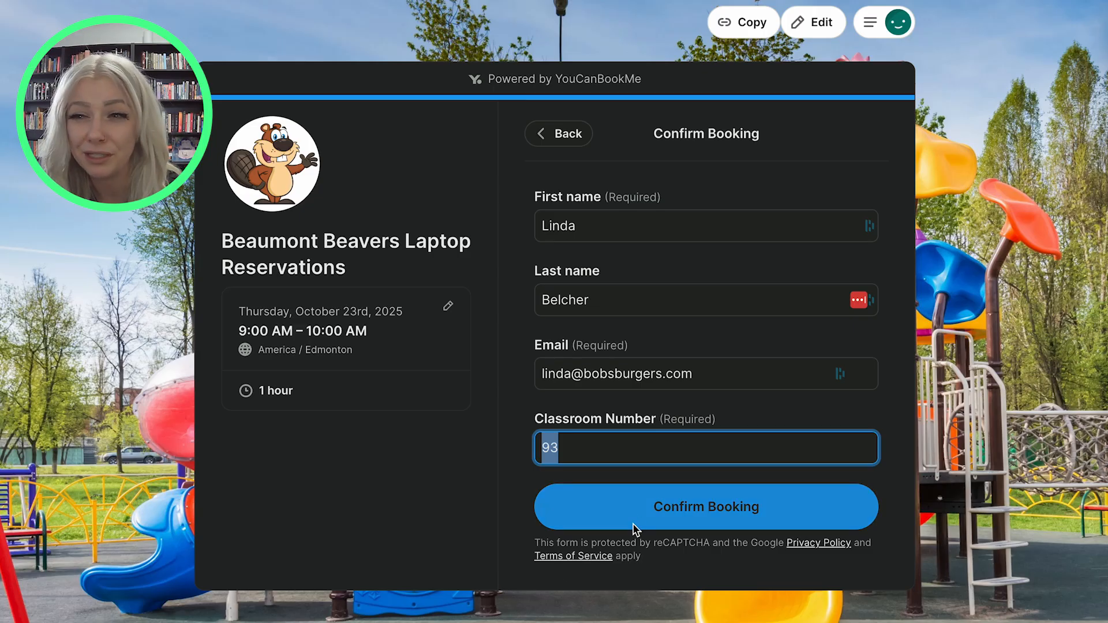
{"action": "left_click", "coordinate": [596, 523]}
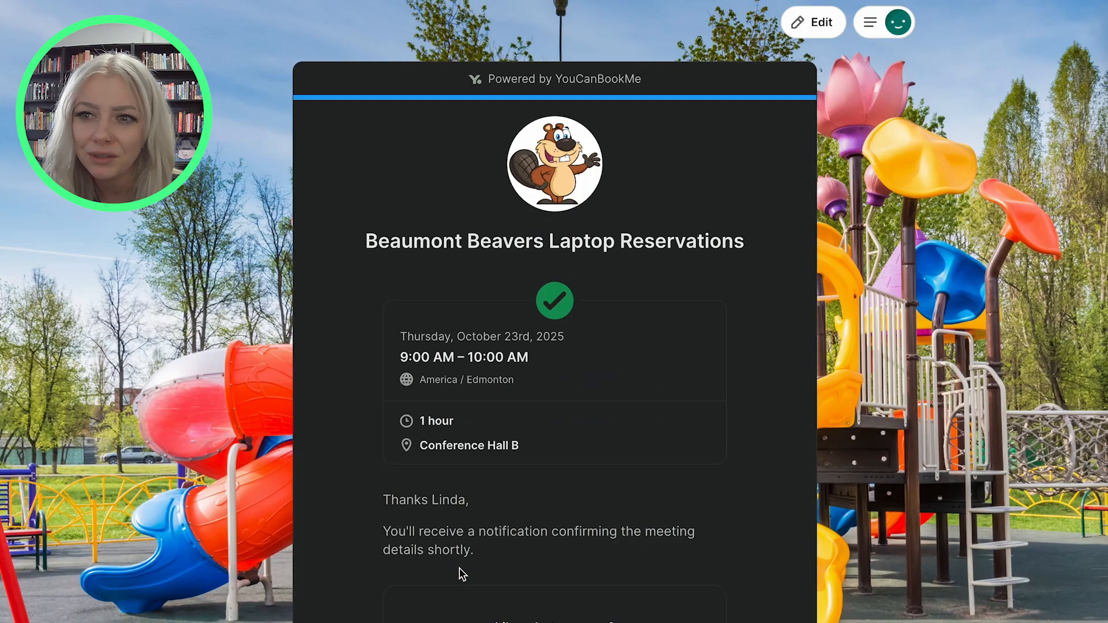
Review the booking confirmation page and check the spreadsheet for the newly added booking row.
{"action": "scroll", "coordinate": [453, 522], "scroll_direction": "down", "scroll_amount": 3}
{"action": "scroll", "coordinate": [453, 521], "scroll_direction": "down", "scroll_amount": 2}
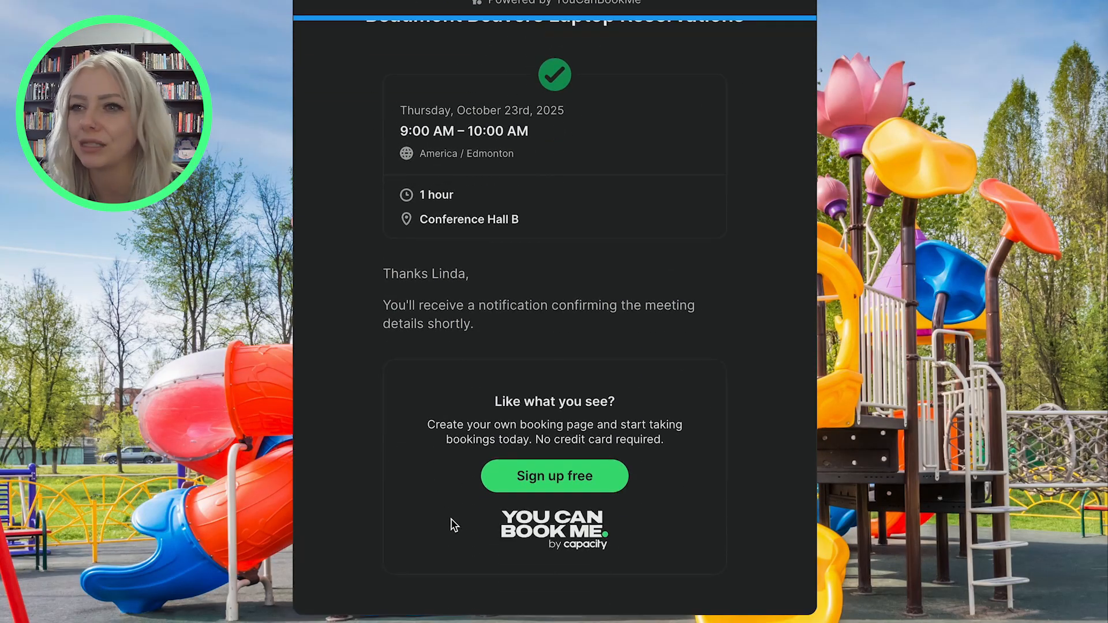
{"action": "scroll", "coordinate": [643, 403], "scroll_direction": "up", "scroll_amount": 5}
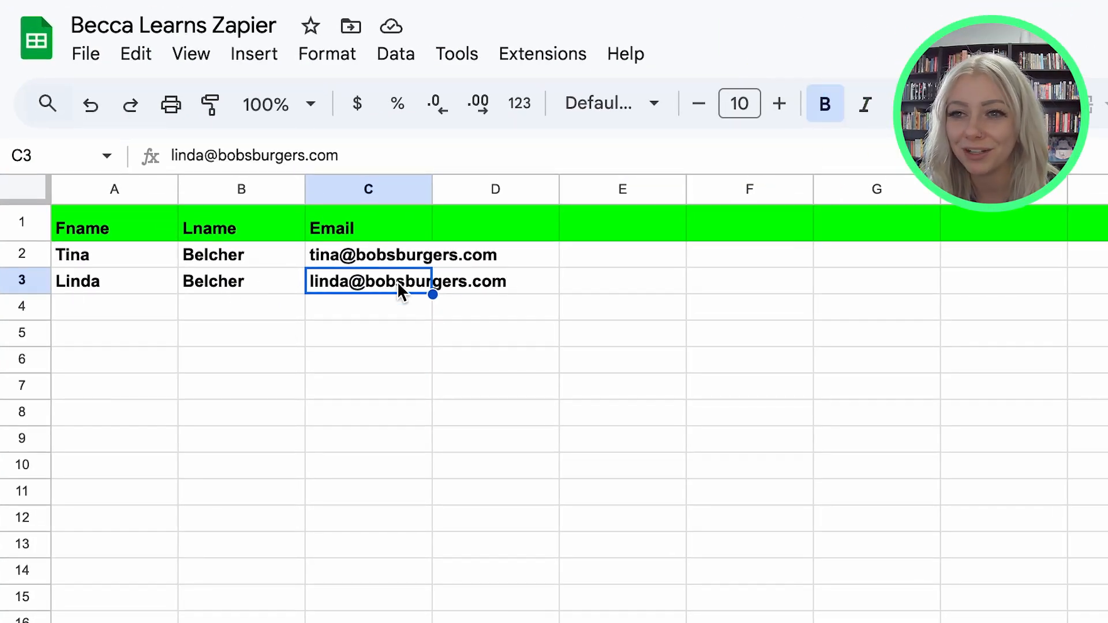
{"action": "left_click", "coordinate": [640, 312]}
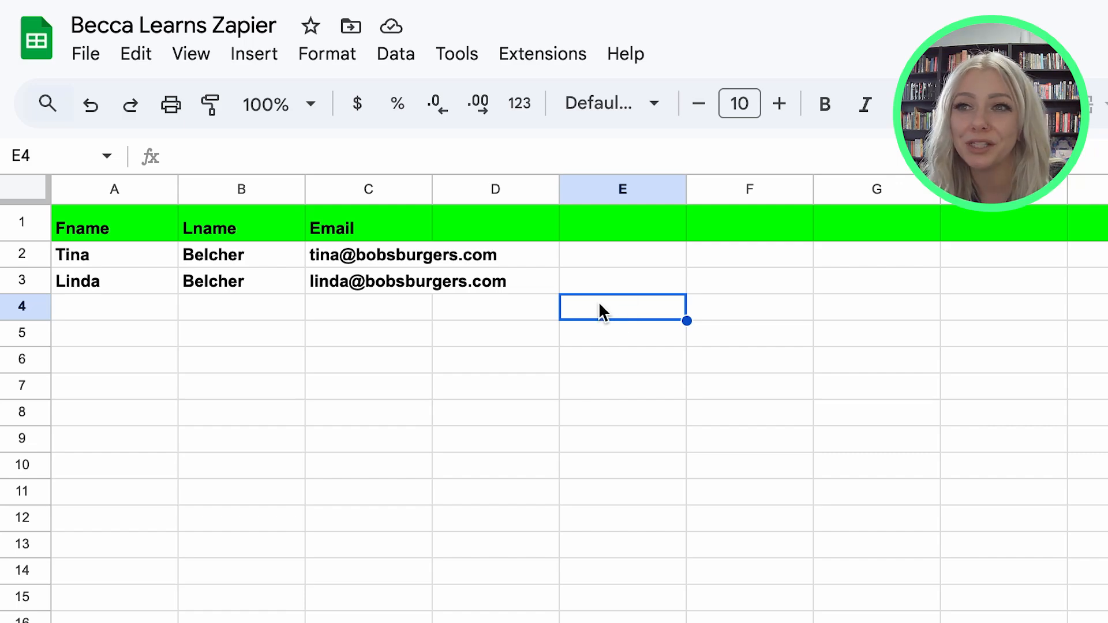